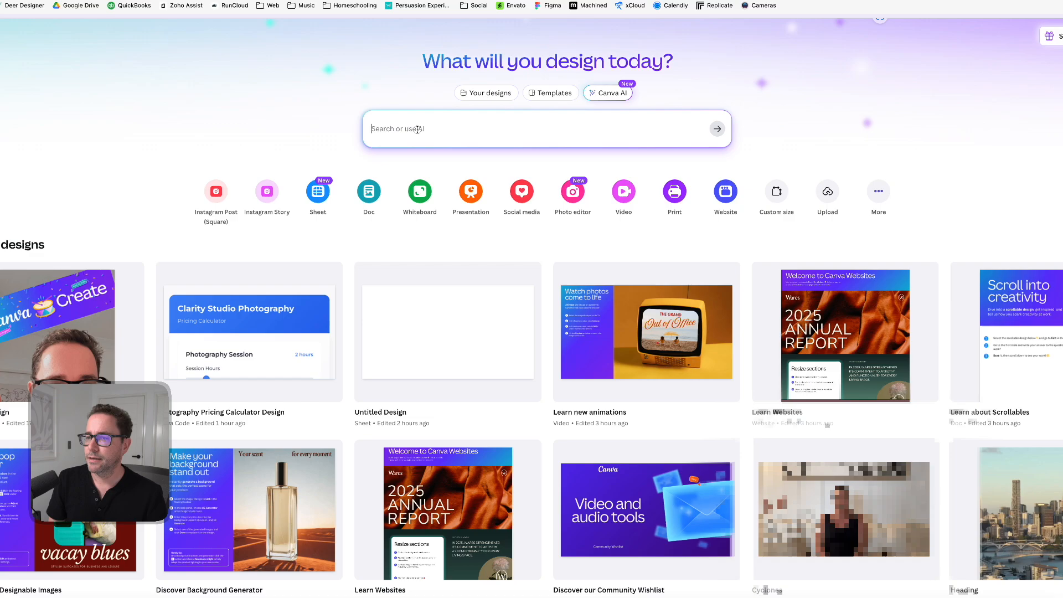
- Start a Canva AI prompt and clear its preset Social Media and Design for me options
left_click(417, 130)
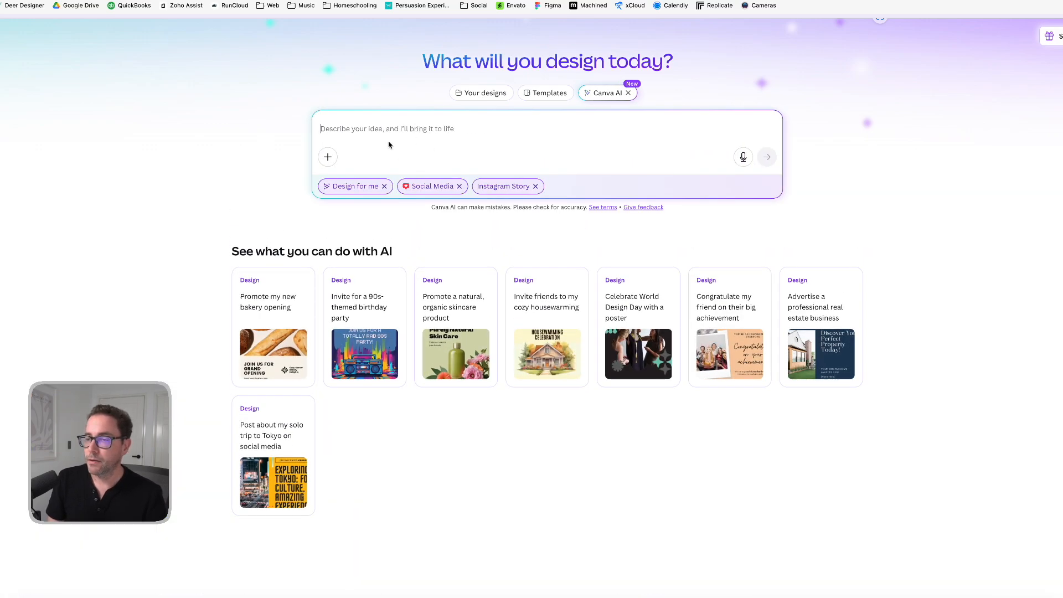
left_click(459, 186)
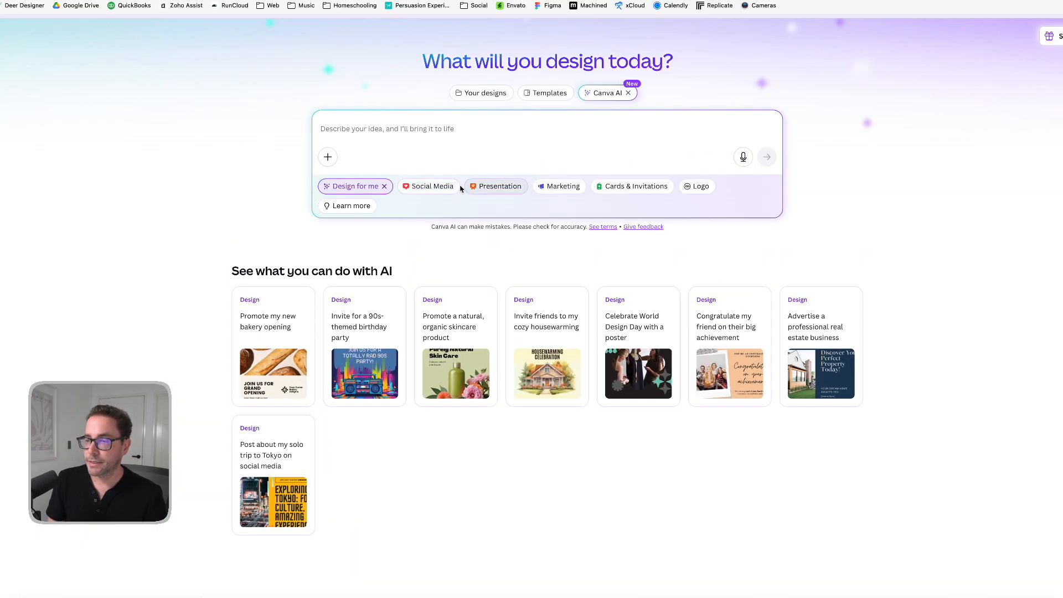
left_click(384, 186)
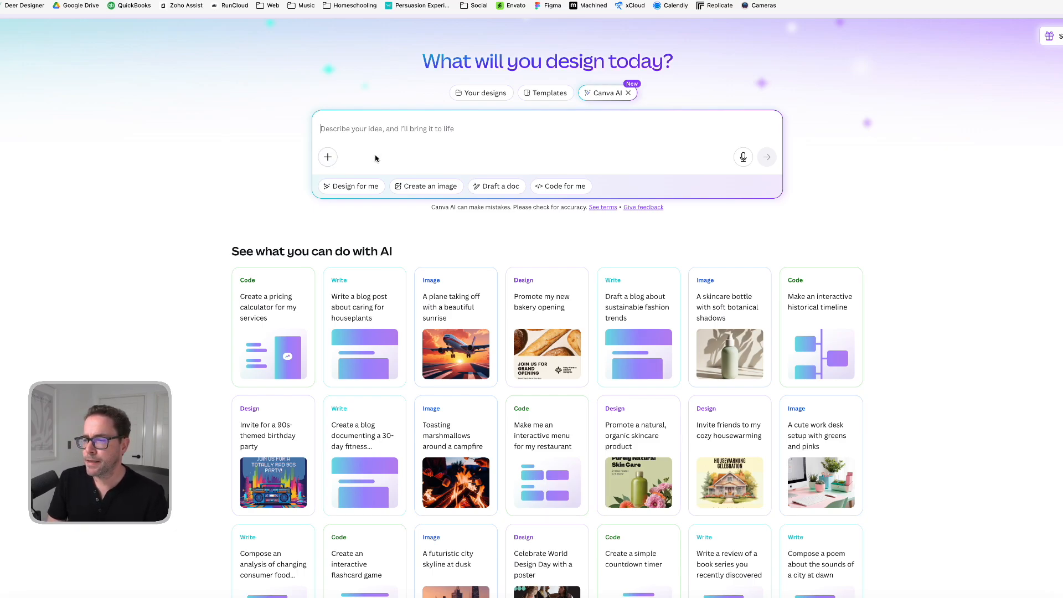
- Look through the example prompts that show what Canva AI can create
scroll(277, 167, "down", 3)
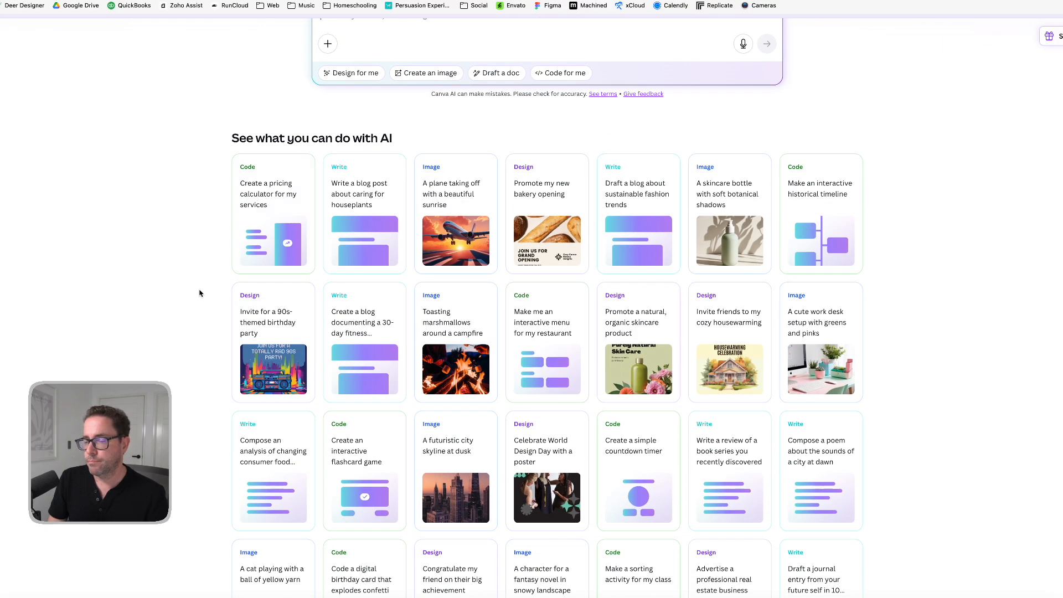
scroll(200, 293, "down", 5)
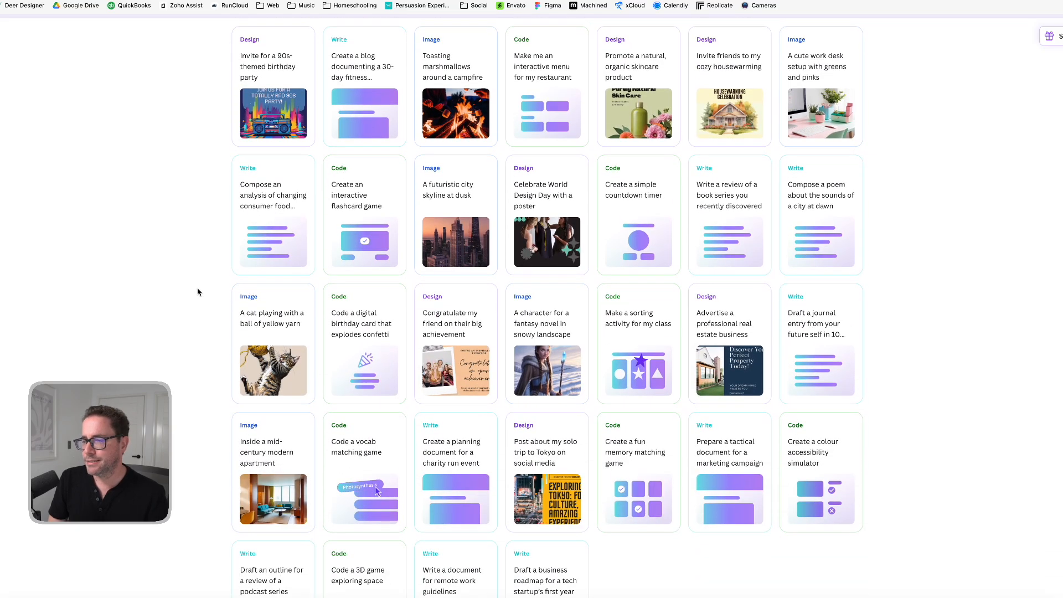
scroll(197, 302, "down", 1)
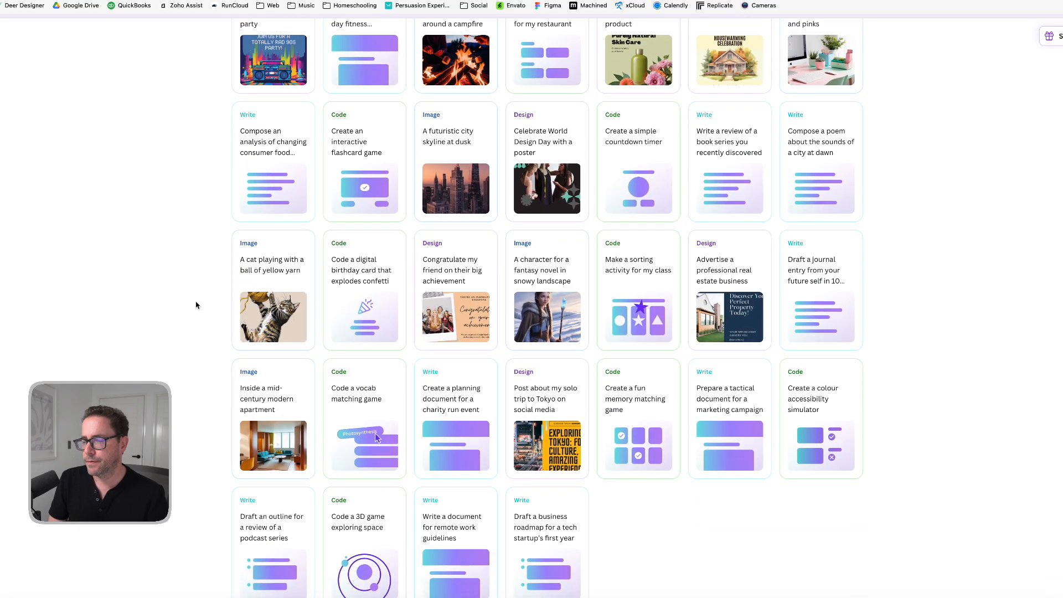
scroll(197, 305, "down", 1)
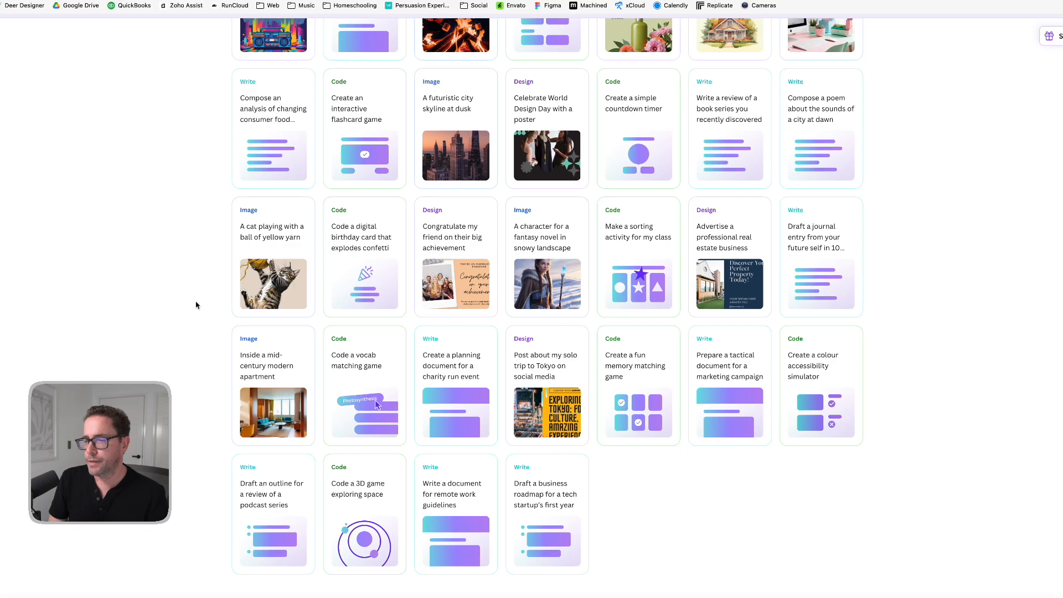
scroll(196, 305, "up", 7)
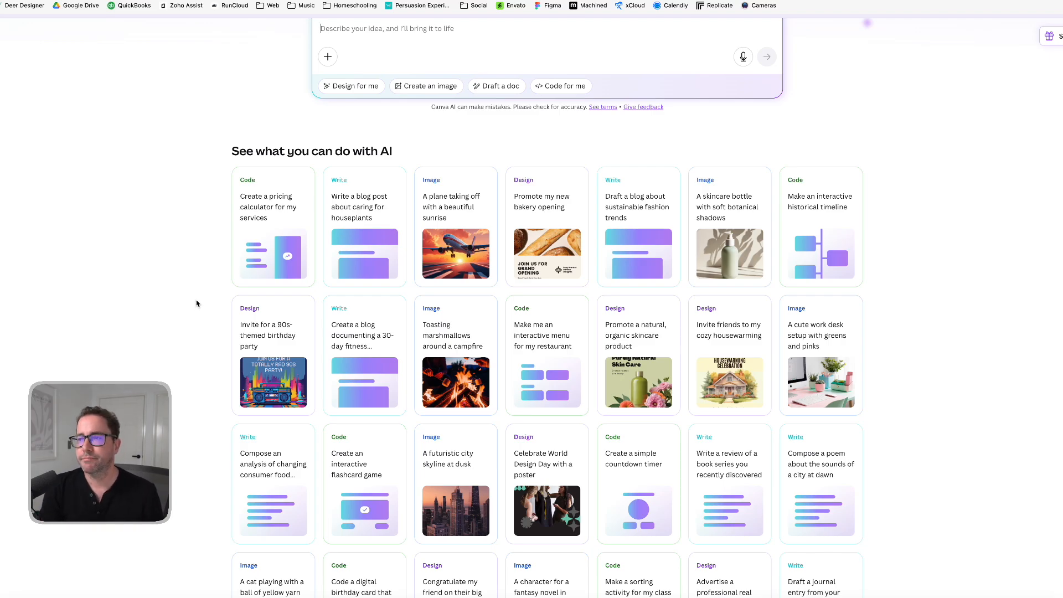
scroll(196, 305, "up", 1)
scroll(196, 304, "up", 1)
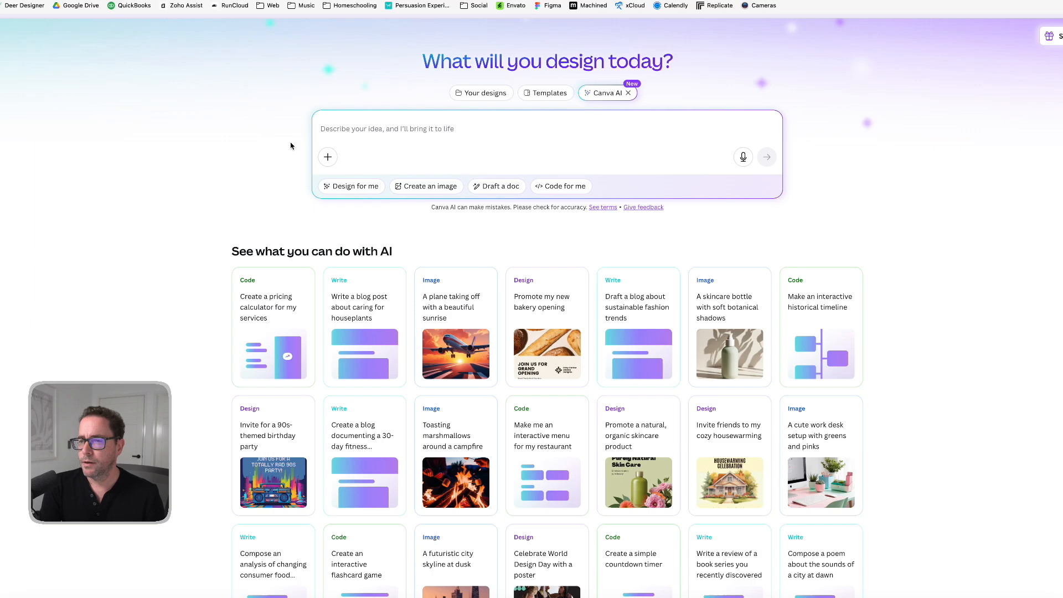
- Set the prompt type to Design for me and check the Social Media formats, leaving no category selected
left_click(349, 188)
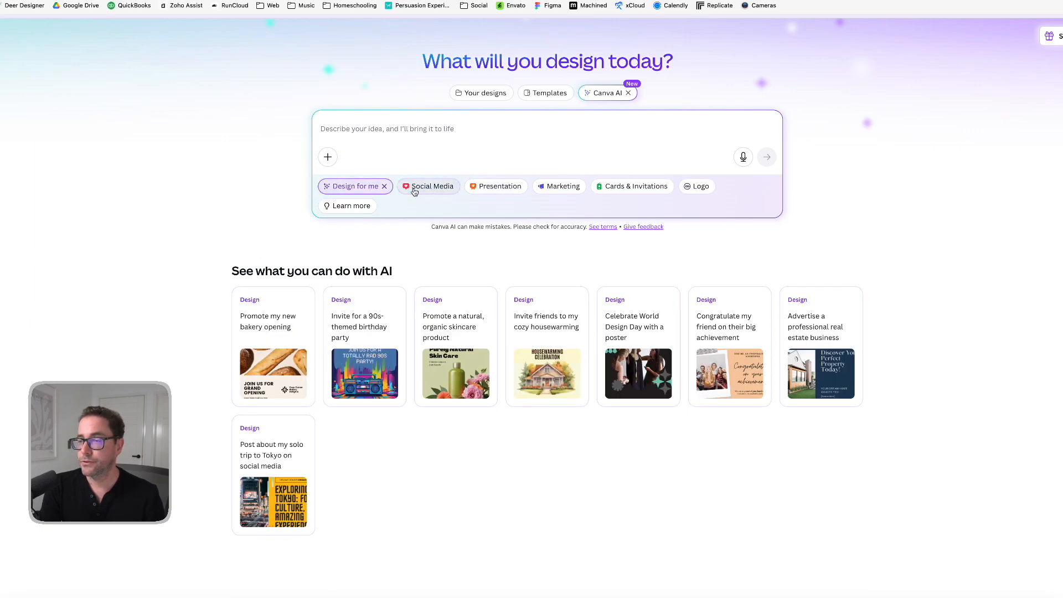
left_click(436, 188)
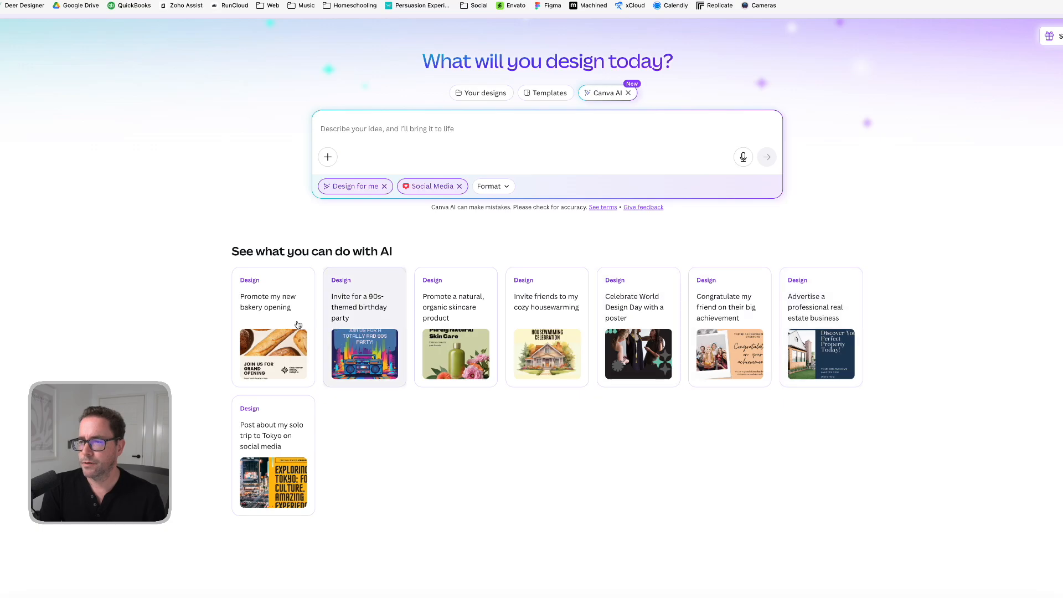
left_click(492, 191)
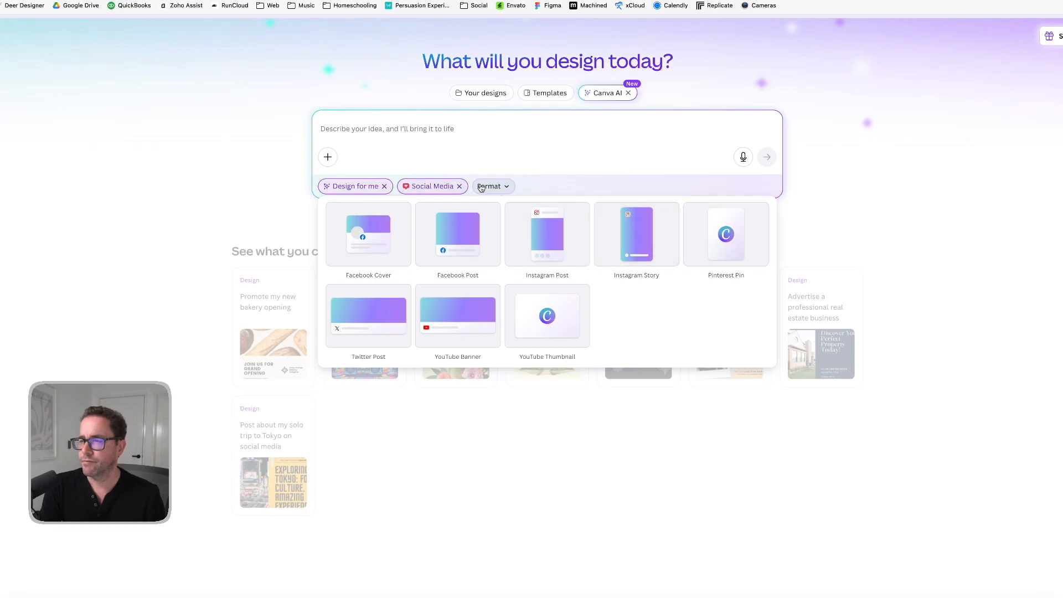
left_click(459, 186)
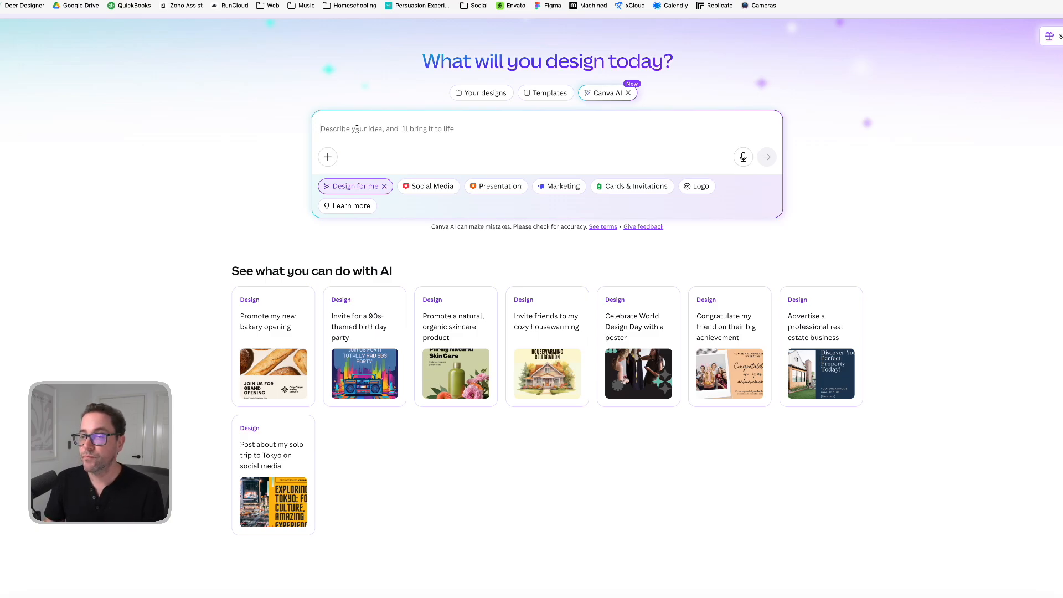
- Submit the prompt "I need a instagram reel video for Sunstate Design to showcase what makes them a good fit for a patio addition to your home"
type("I")
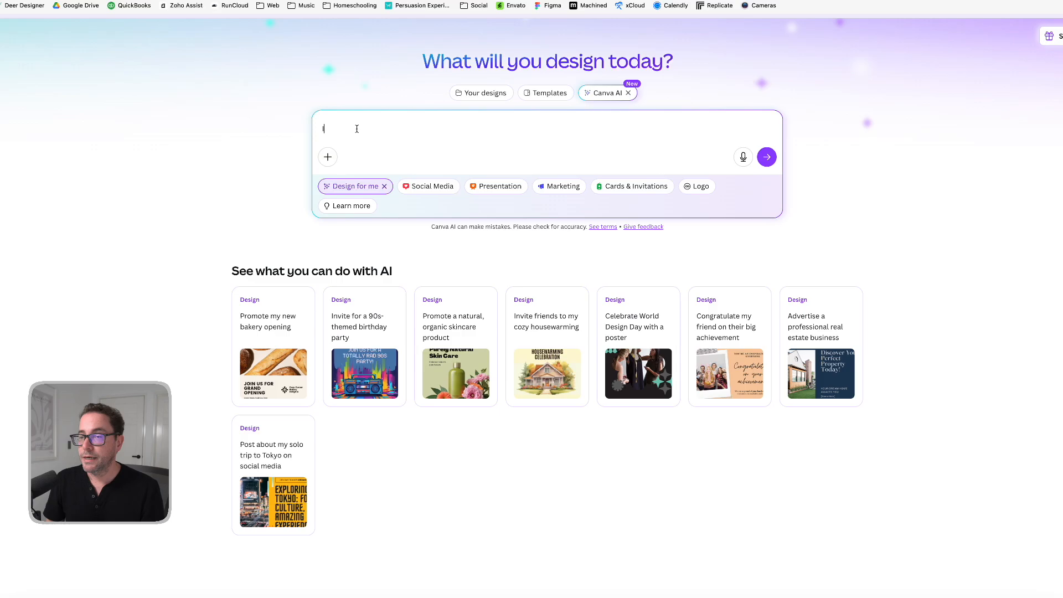
key("BackSpace")
type("I need a")
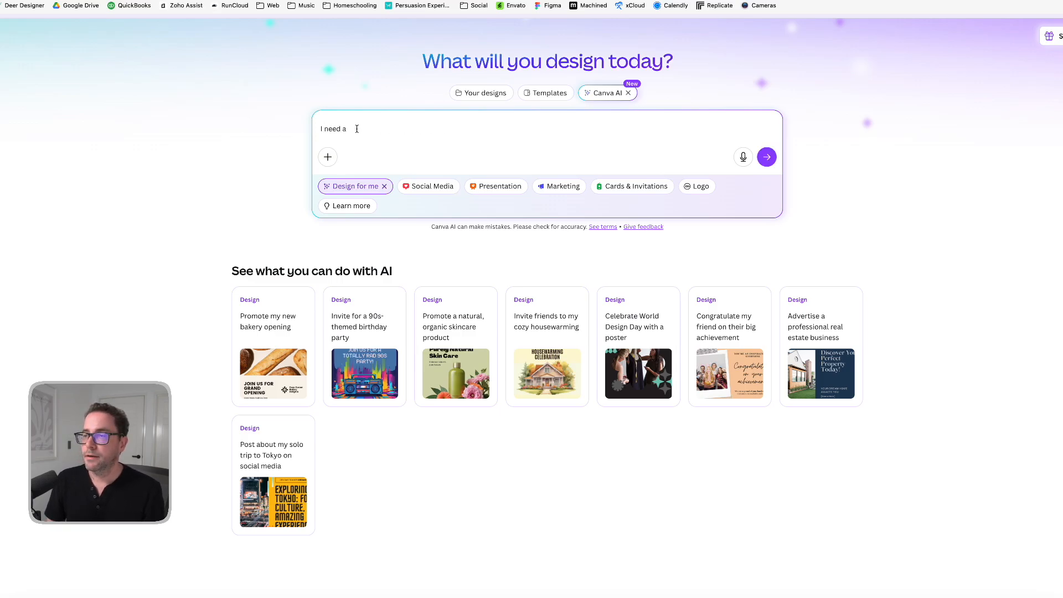
type(" instagra")
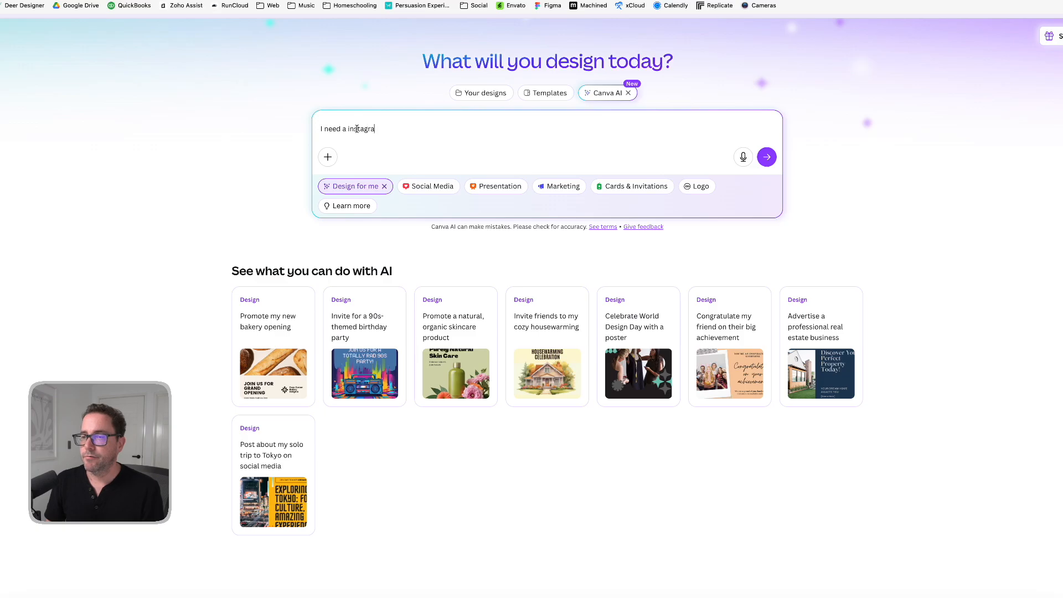
type("m reel")
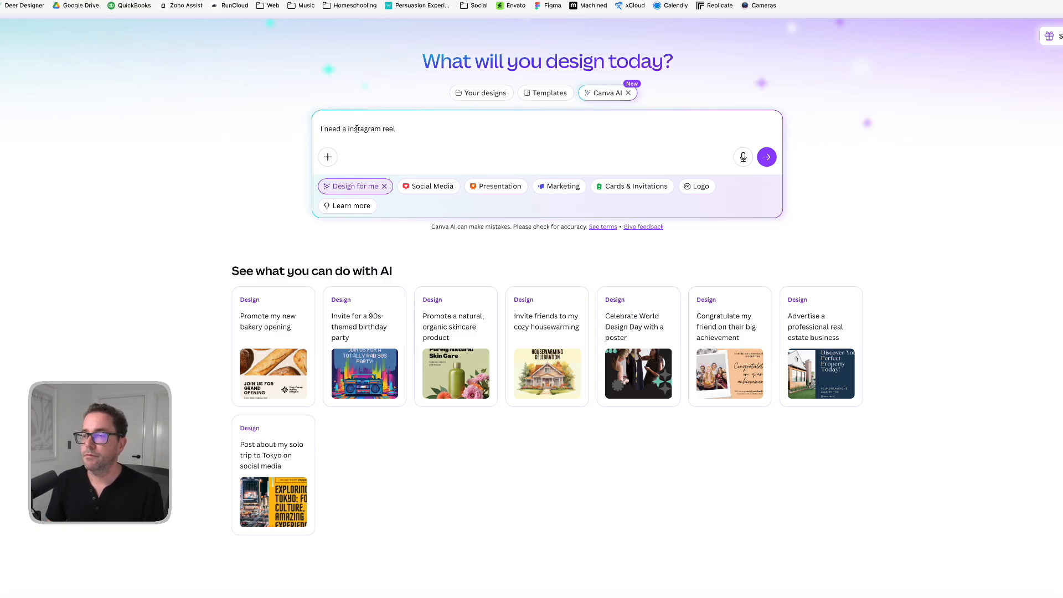
type(" video for")
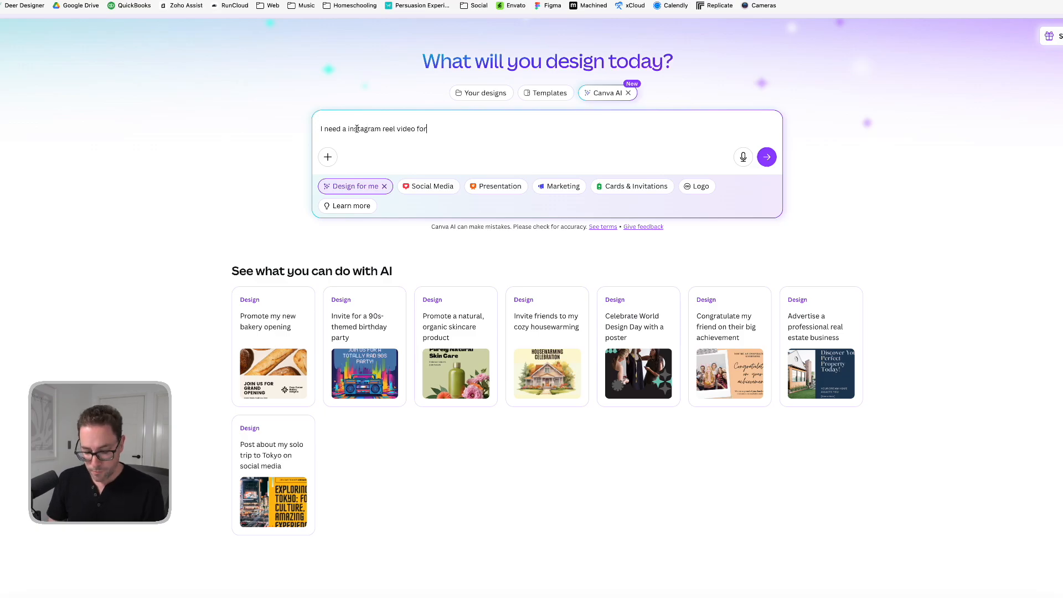
type(" Sunstate Design")
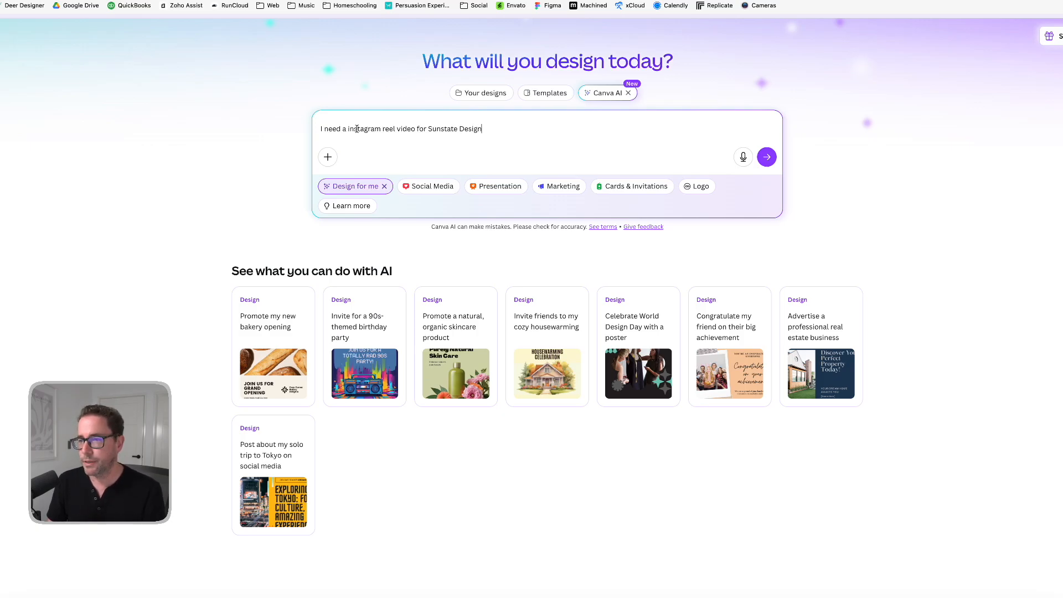
type(" to showcase")
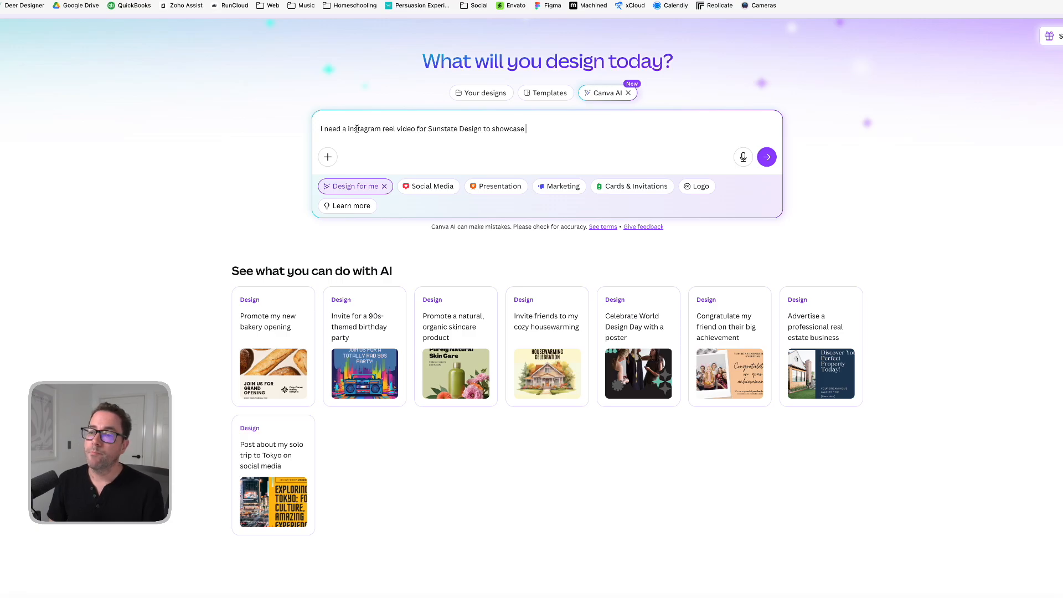
type(" why")
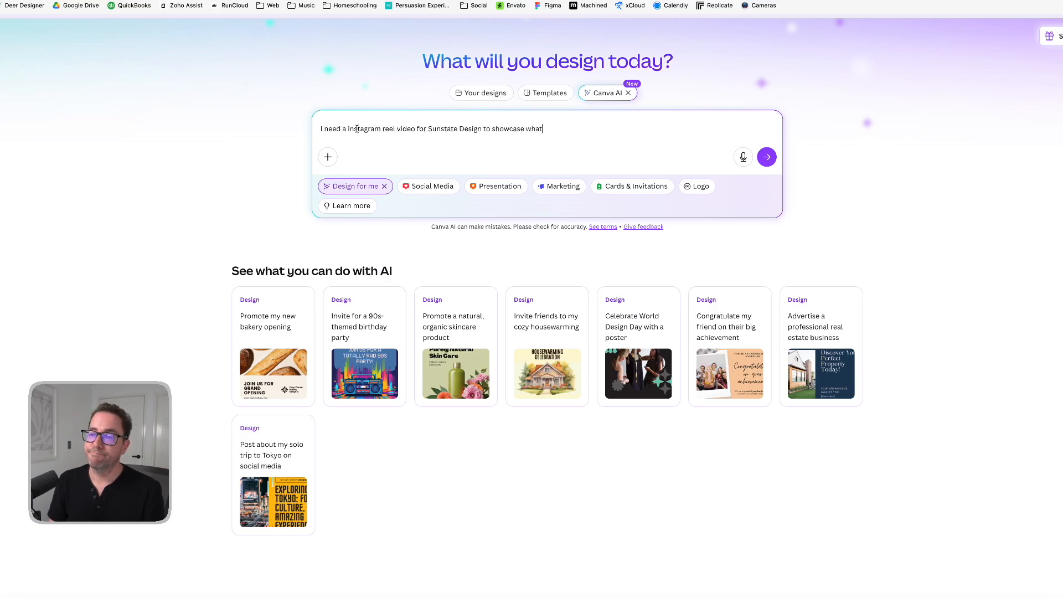
type(" makes them")
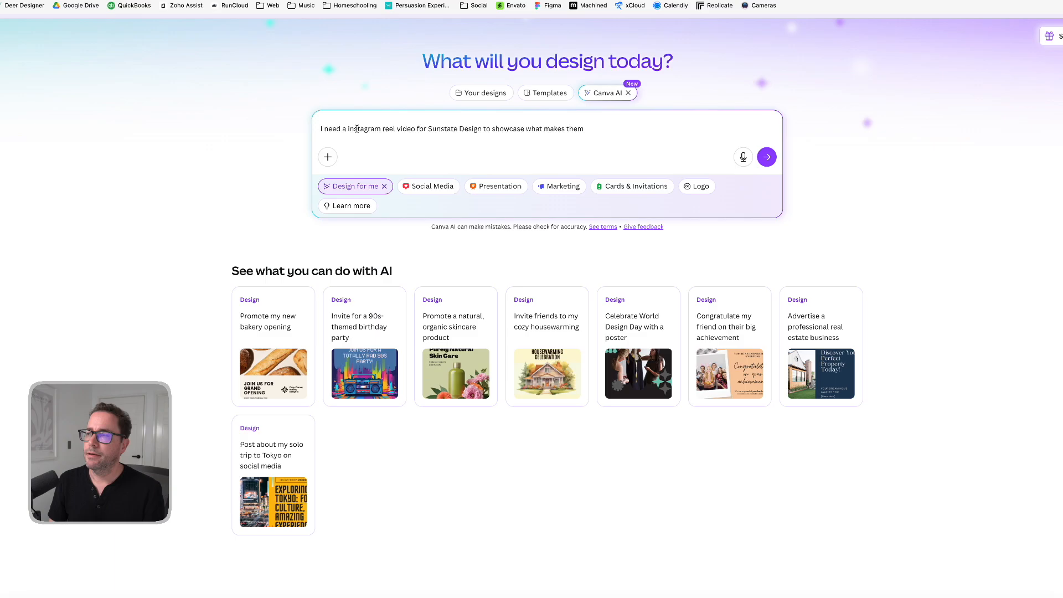
type(" a good fit for a")
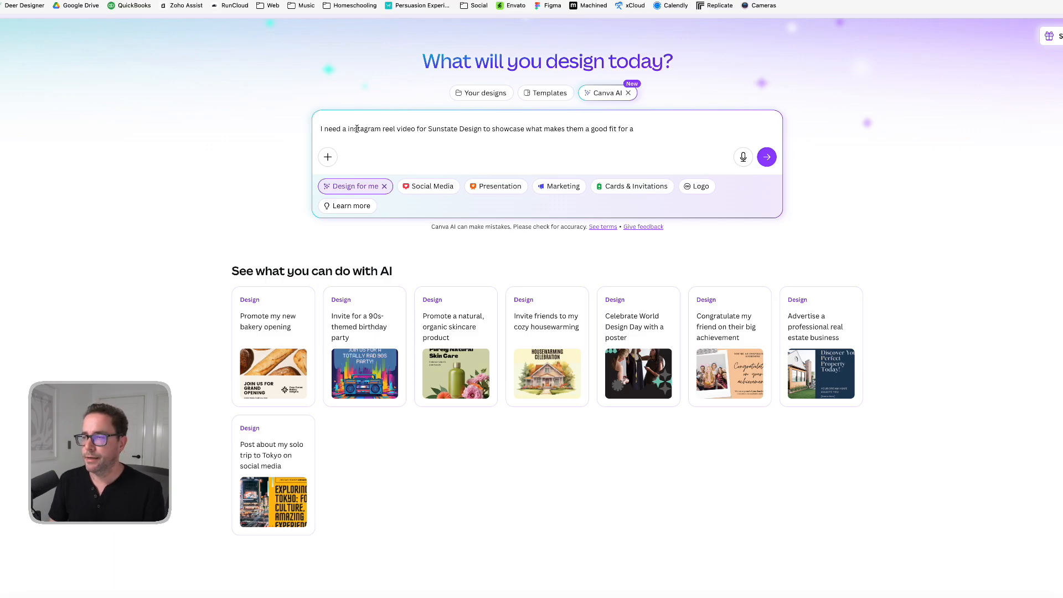
type(" pat")
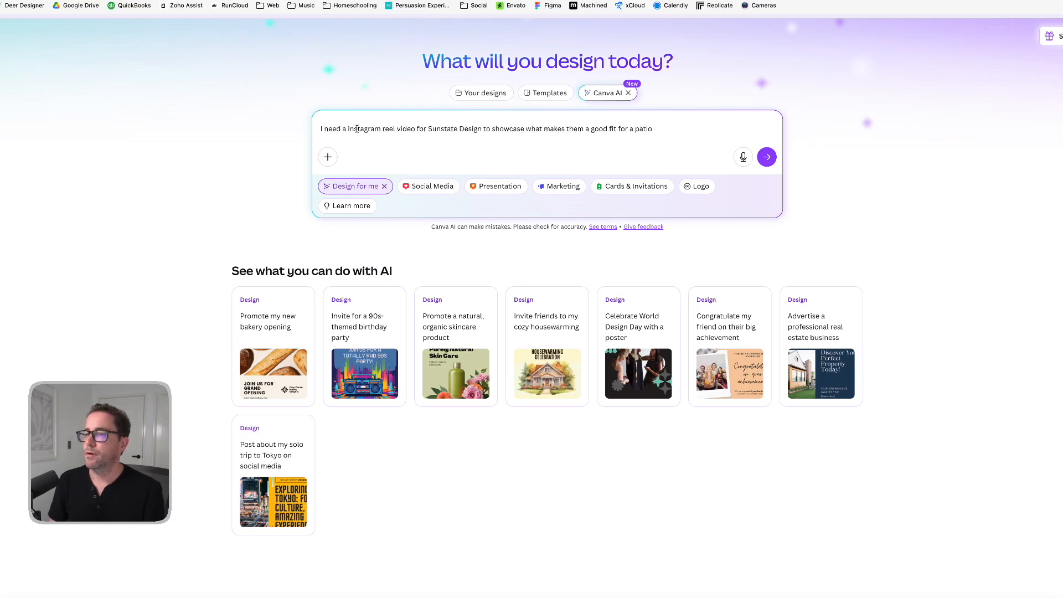
type("io")
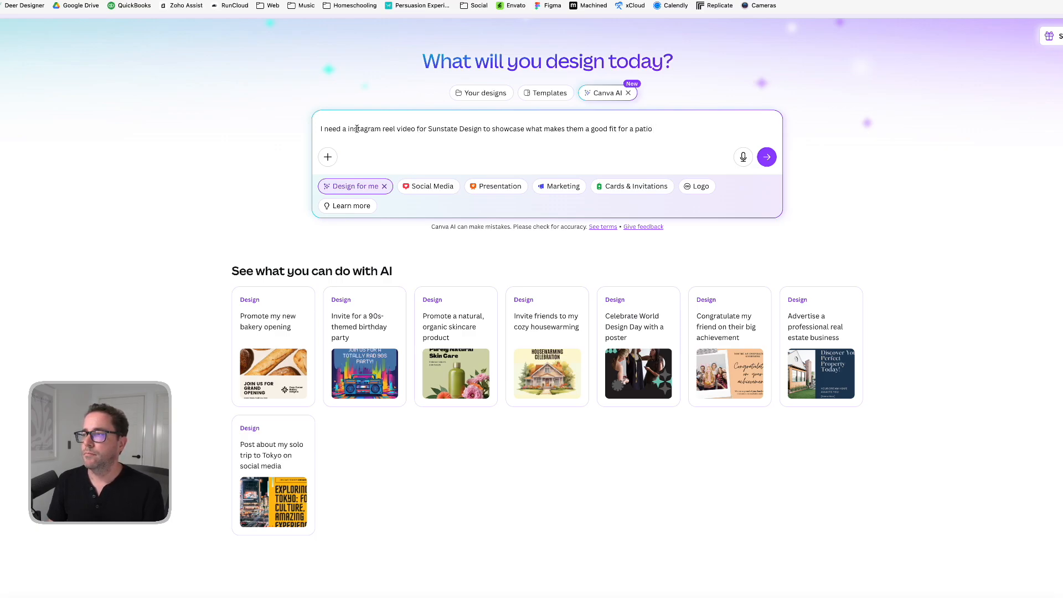
type(" addition to your home")
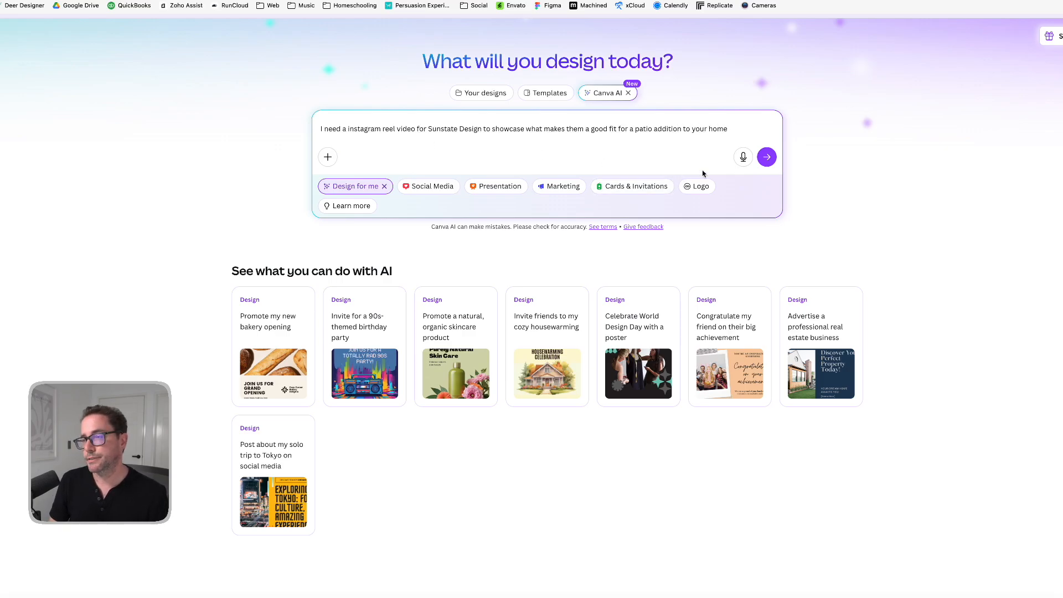
left_click(767, 157)
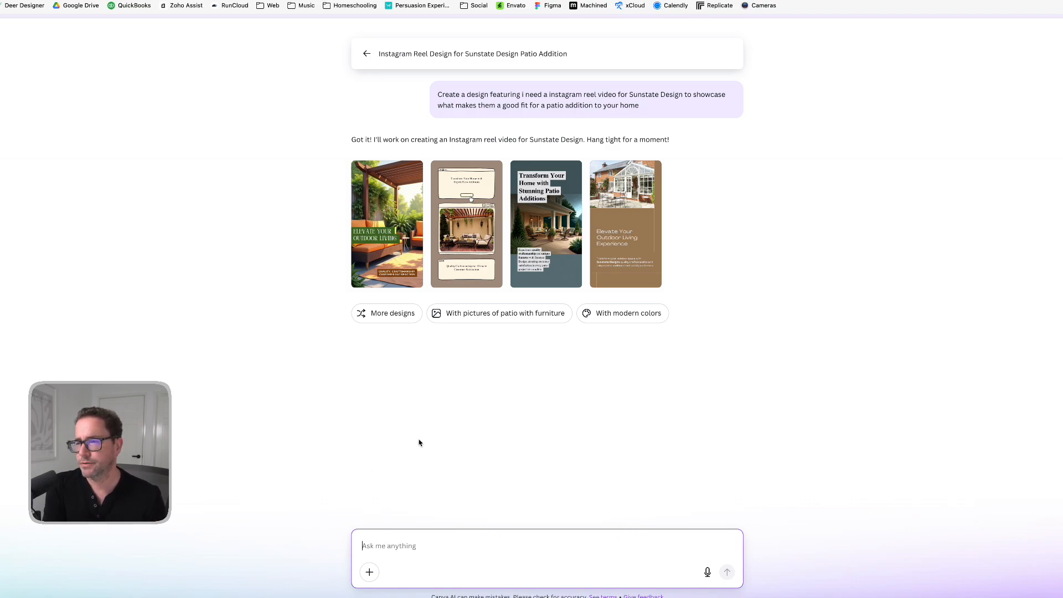
- Preview each generated reel design, ending on the brown one titled "Transform Your Home with Expert Patio Additions"
left_click(390, 237)
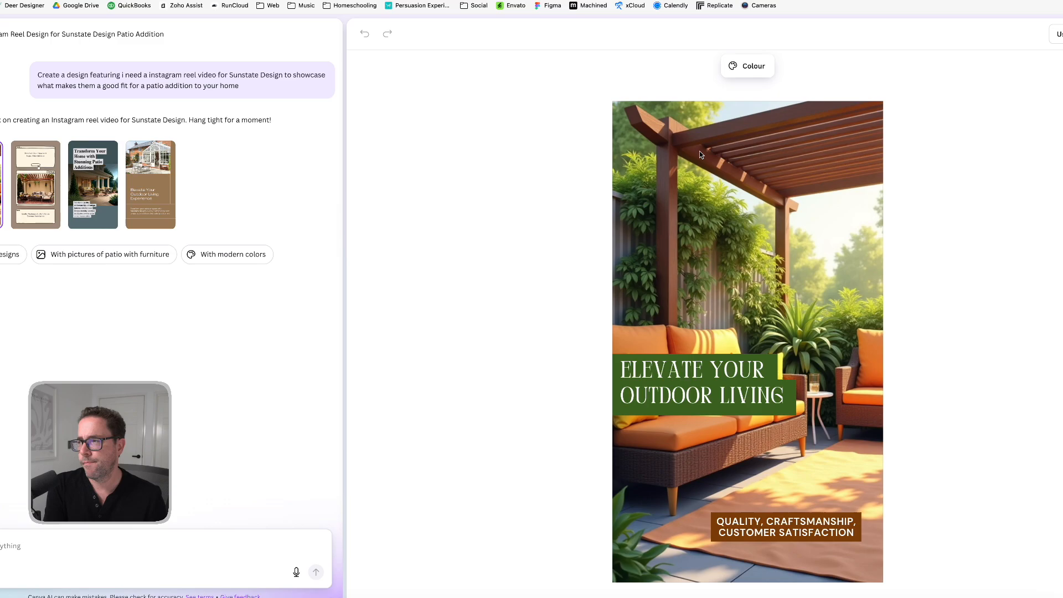
left_click(42, 180)
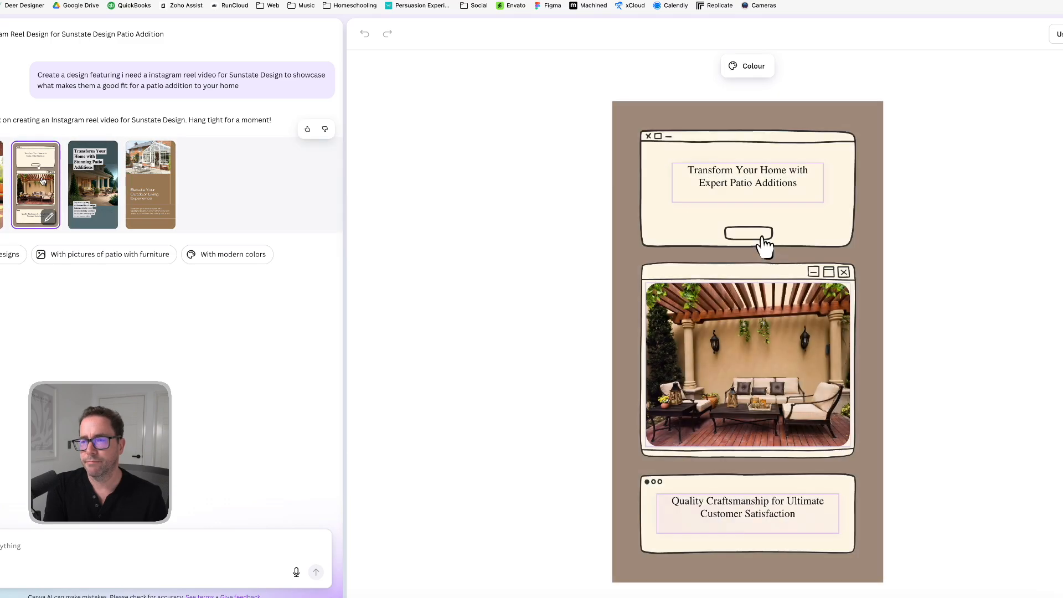
left_click(91, 184)
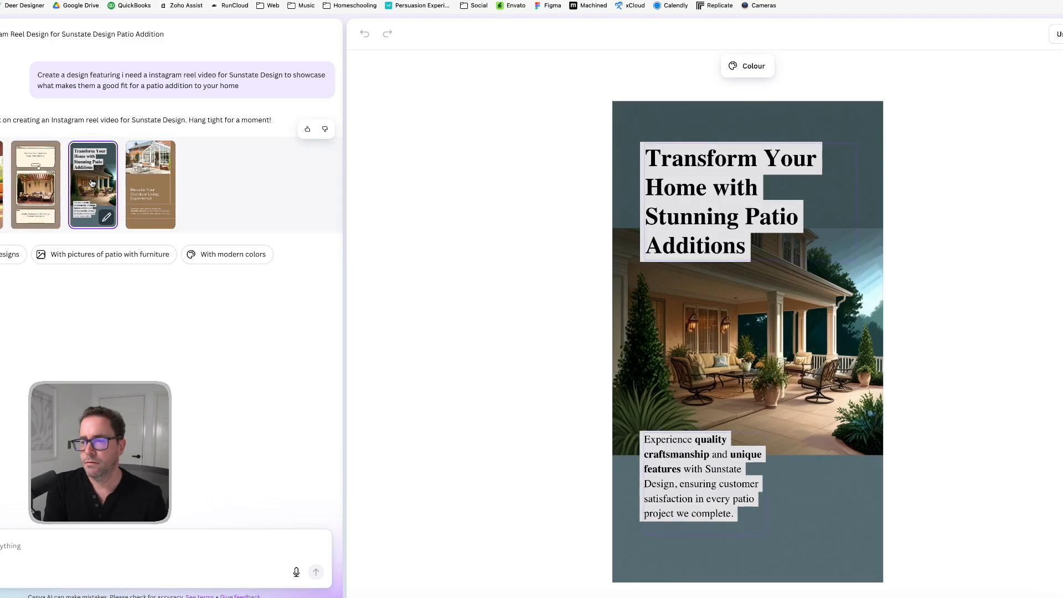
left_click(149, 188)
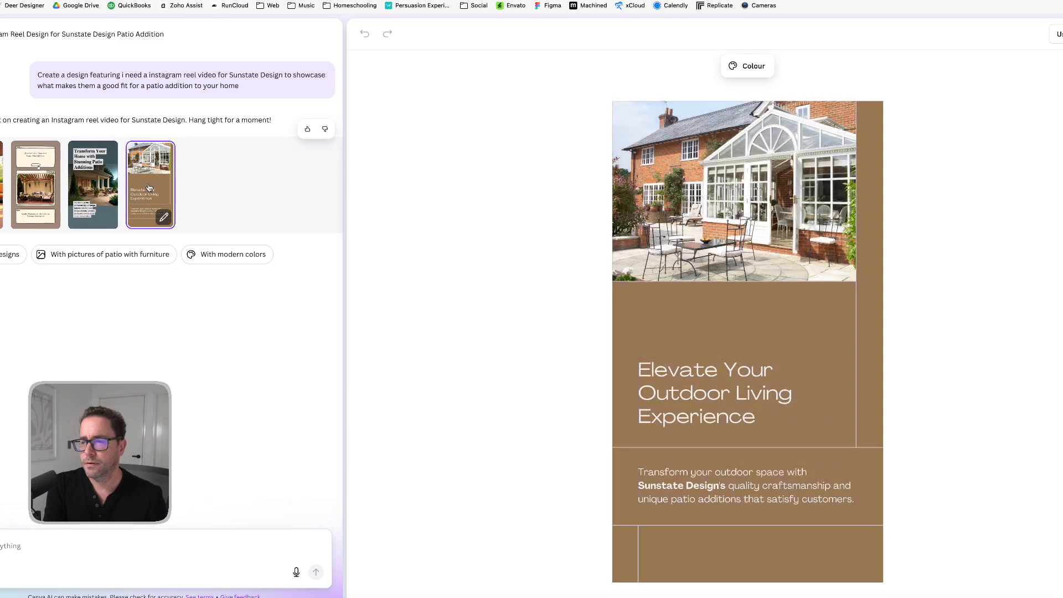
left_click(31, 192)
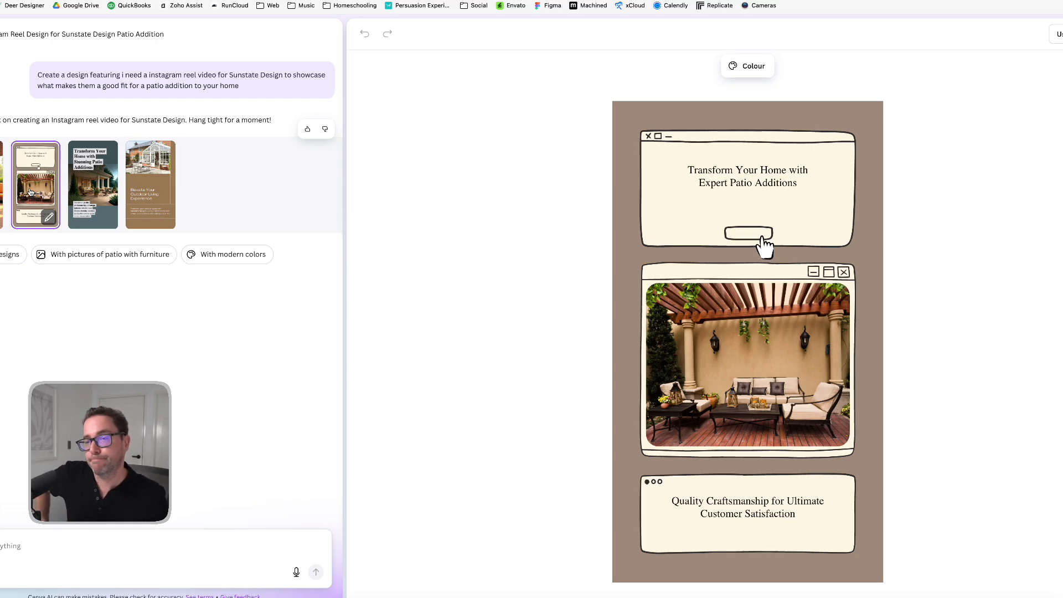
- Request the suggested variation "With pictures of patio with furniture" and preview the new designs, ending on the blue one
left_click(112, 258)
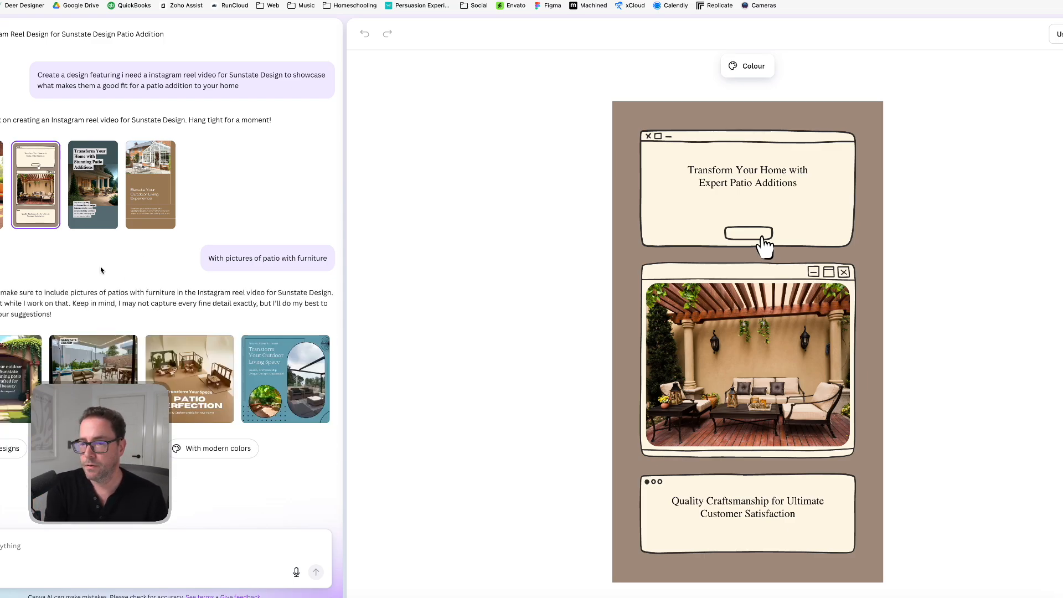
left_click(17, 379)
left_click(93, 360)
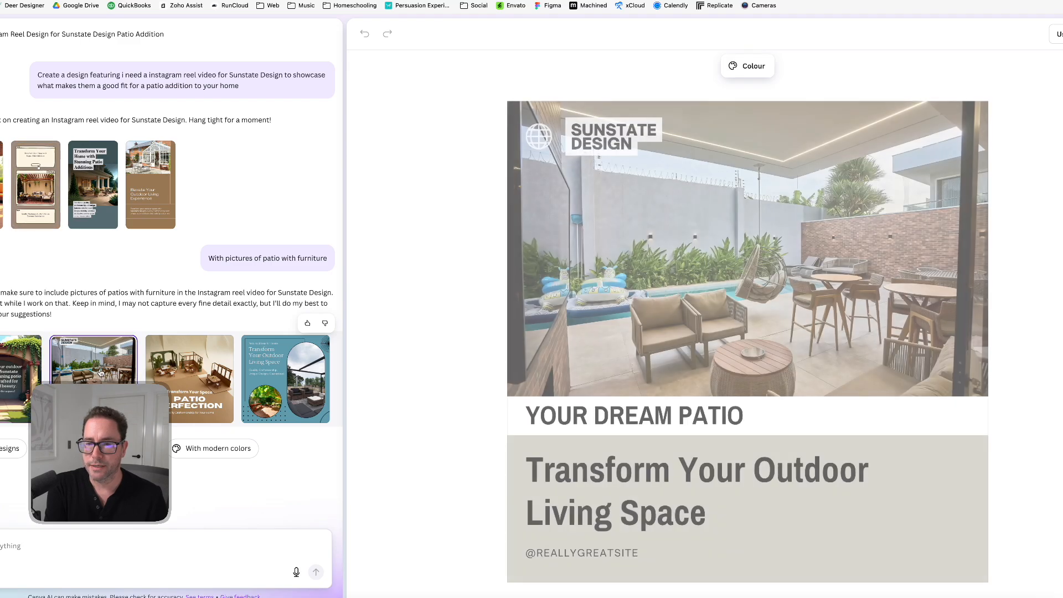
left_click(250, 376)
left_click(285, 376)
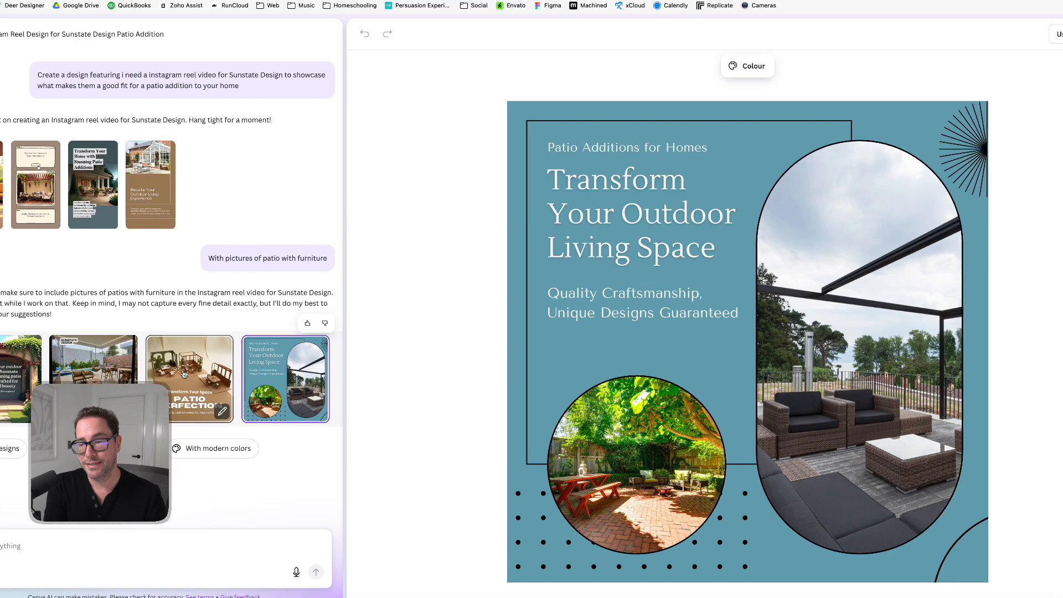
- Preview more generated patio designs, check the colour palette ideas for the vine-covered one, and view "Elevate Your Outdoor Living"
left_click(93, 360)
left_click(21, 365)
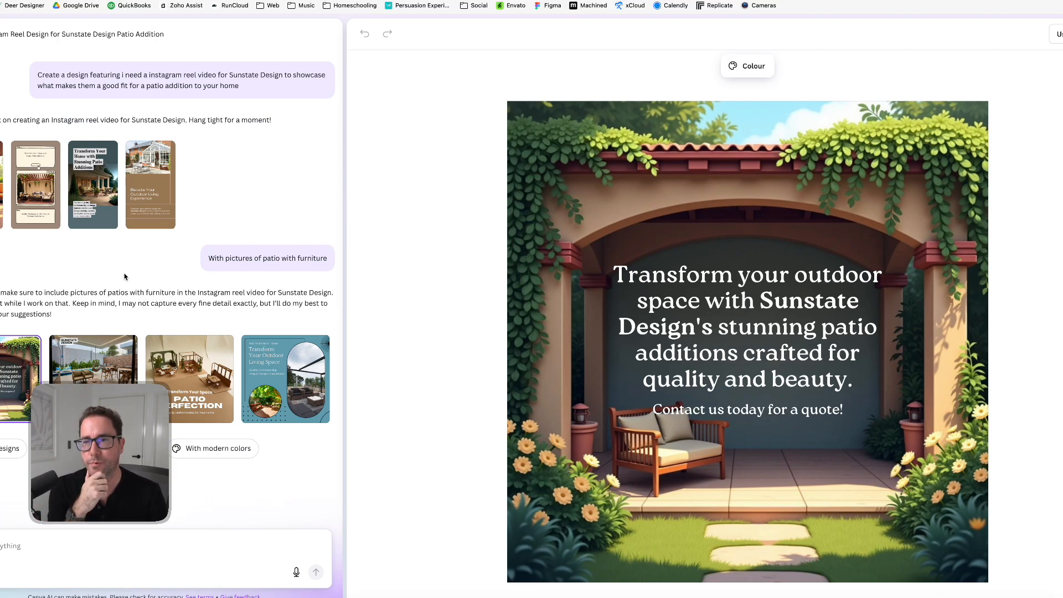
left_click(741, 68)
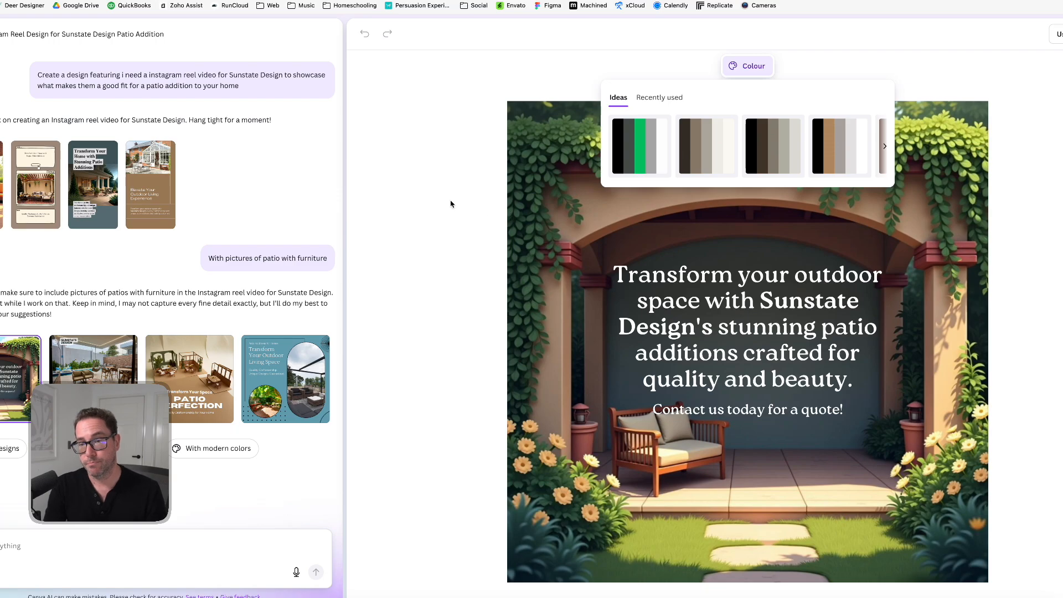
left_click(1, 184)
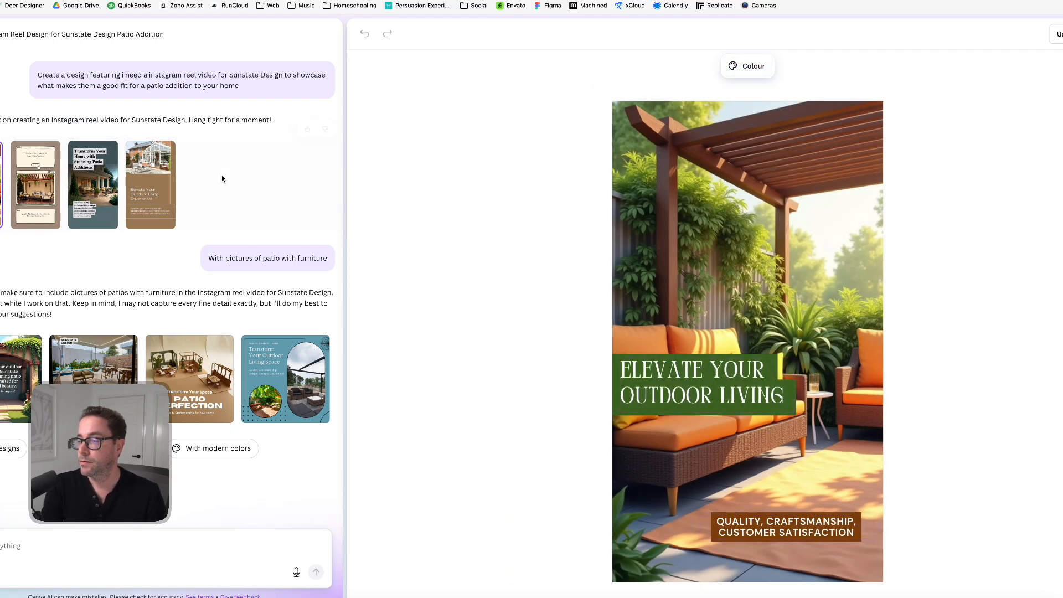
- Open the "Transform Your Home with Stunning Patio Additions" design for editing and select its patio image
left_click(99, 189)
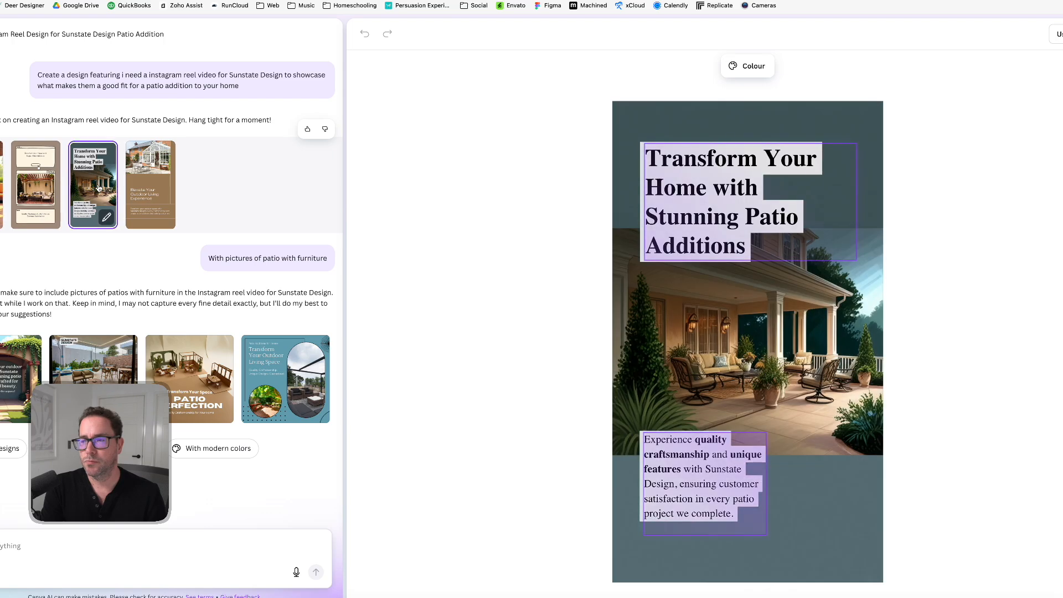
left_click(141, 188)
left_click(98, 196)
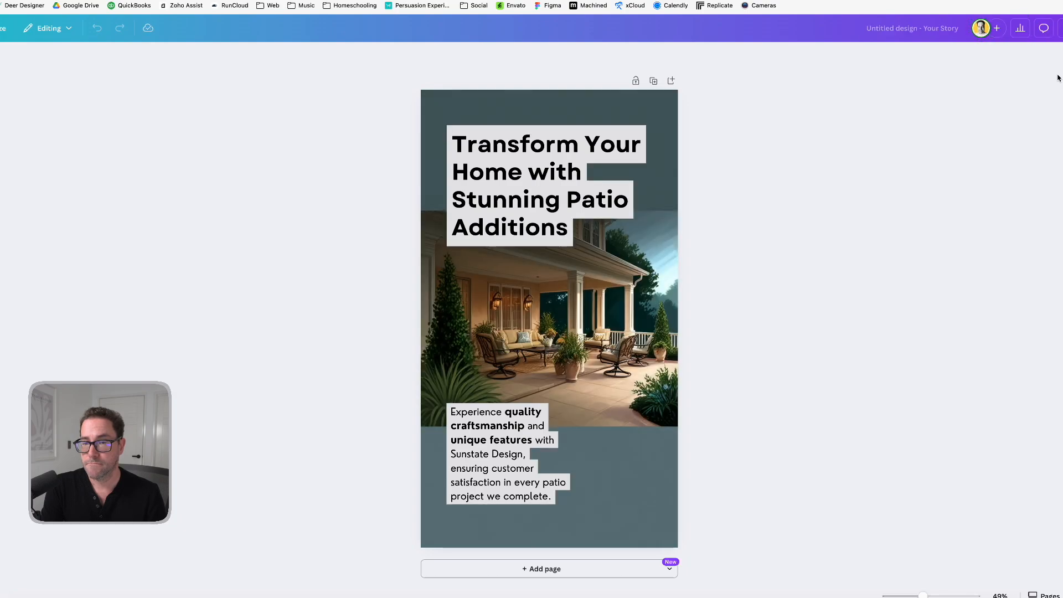
left_click(527, 345)
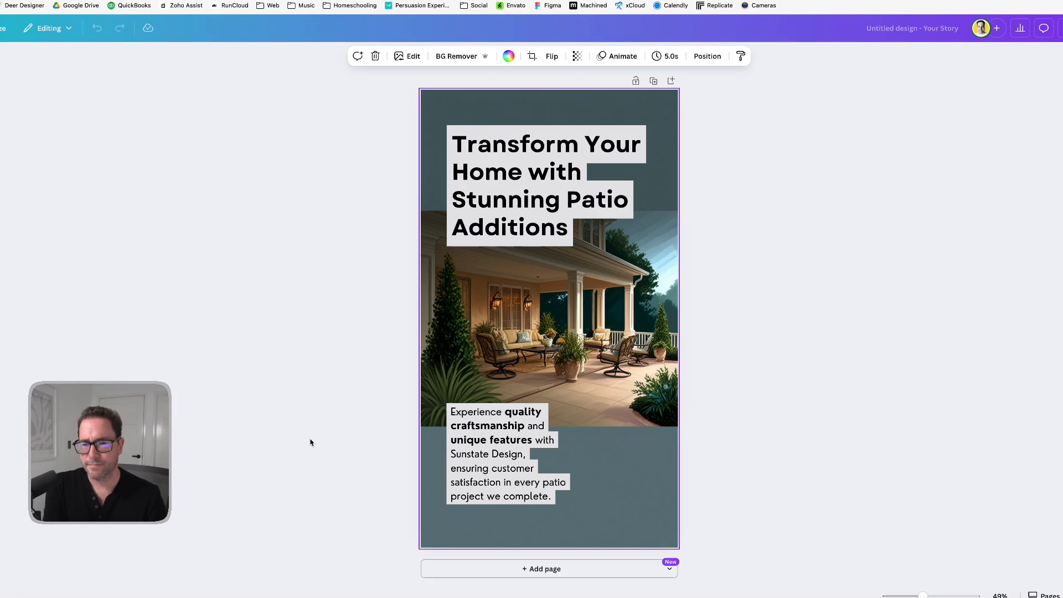
- Add a blank Instagram Reel video page after the patio design page
left_click(670, 569)
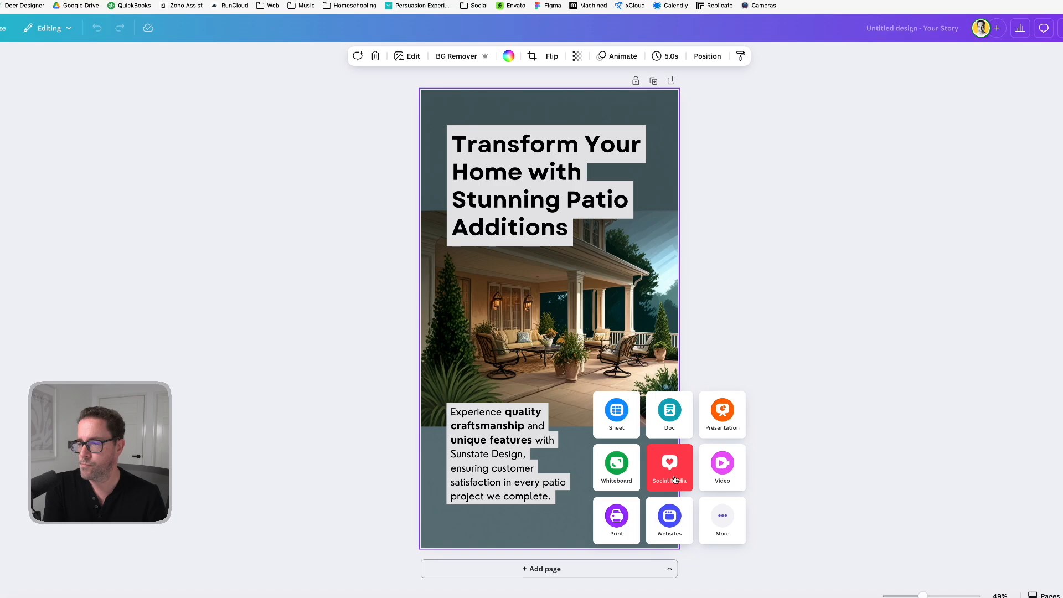
left_click(726, 473)
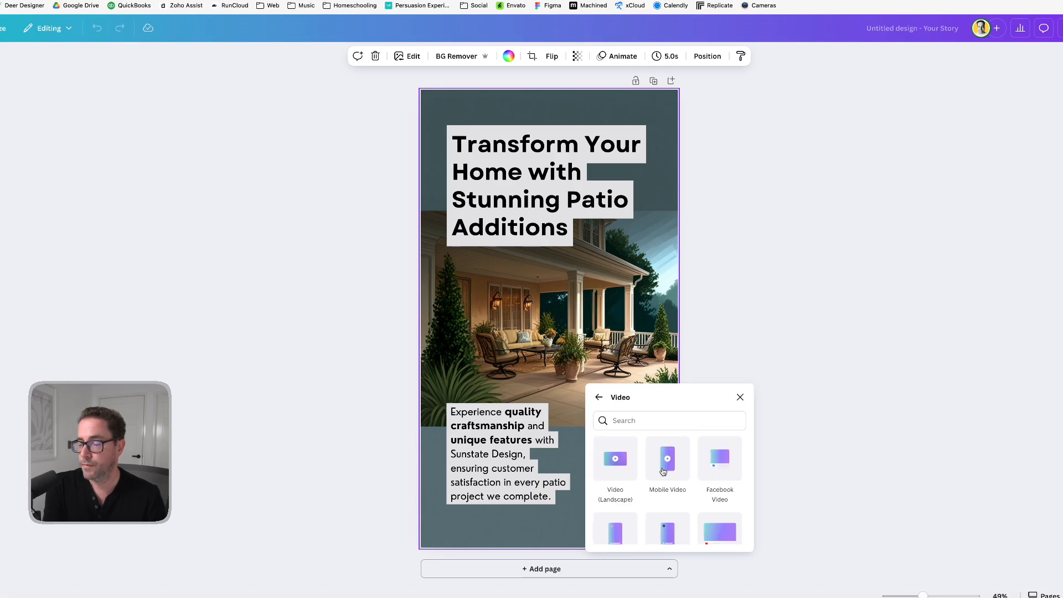
scroll(662, 471, "down", 2)
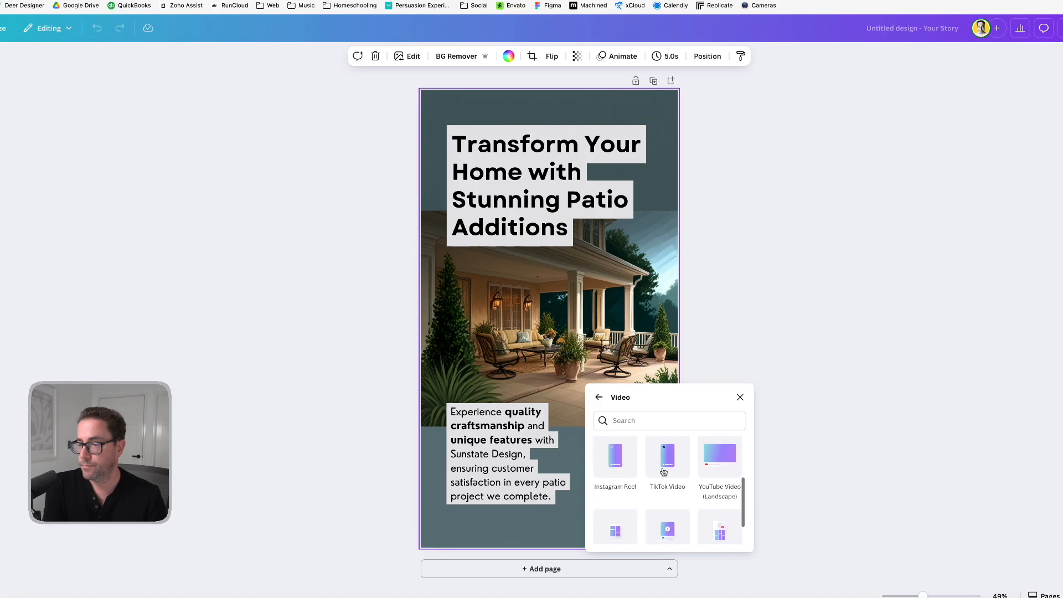
left_click(619, 459)
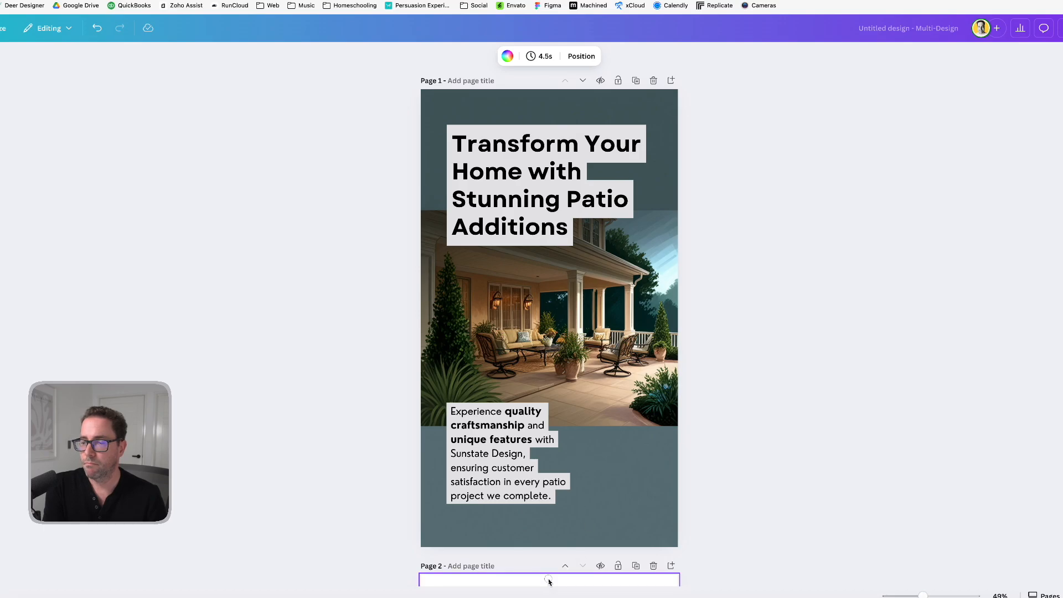
- Delete the blank second page from the design
scroll(557, 484, "down", 8)
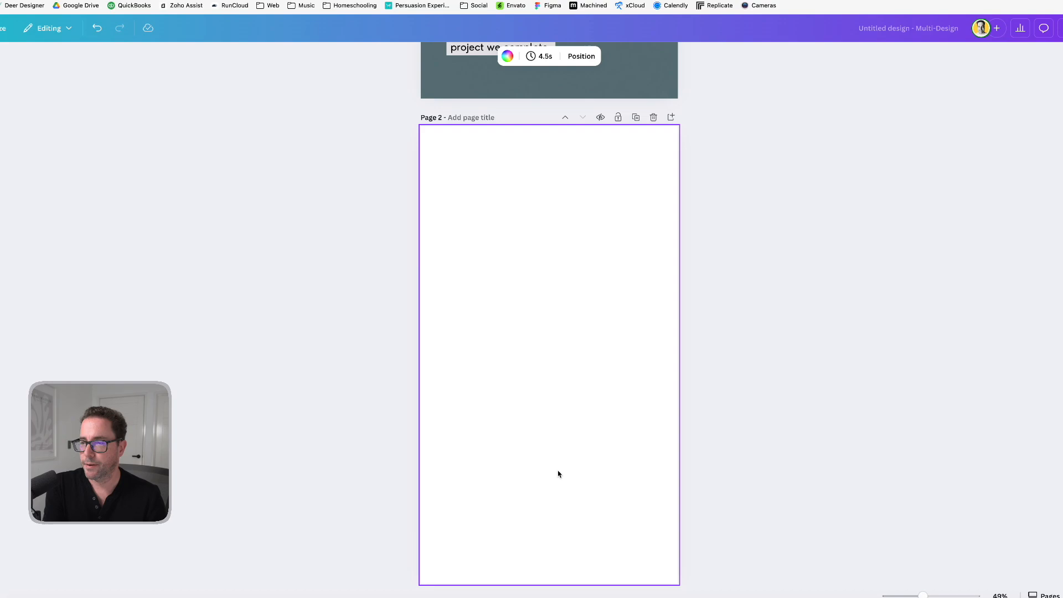
scroll(557, 474, "down", 2)
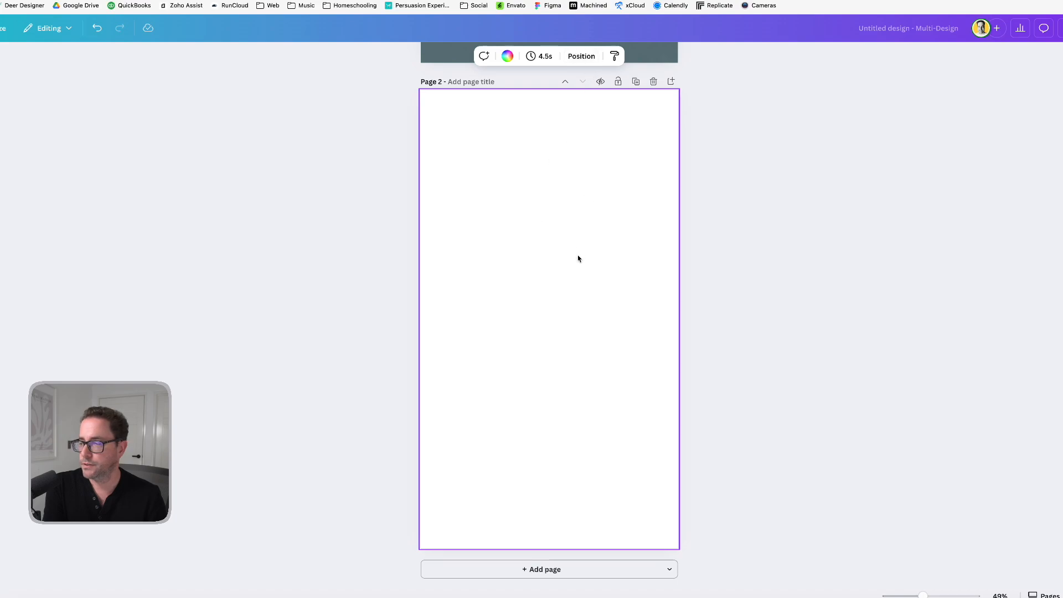
scroll(600, 284, "up", 3)
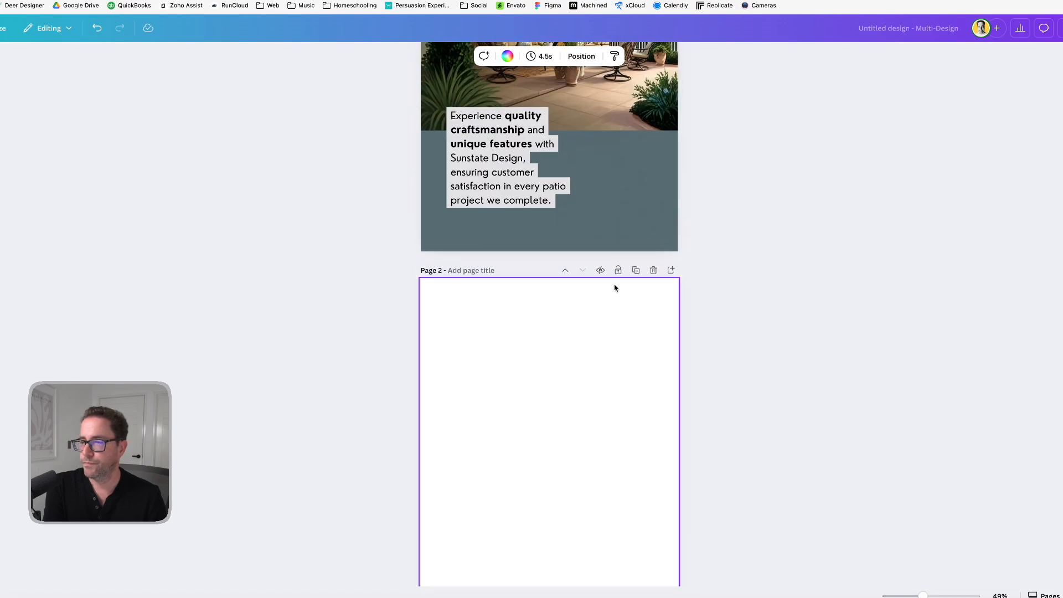
left_click(653, 271)
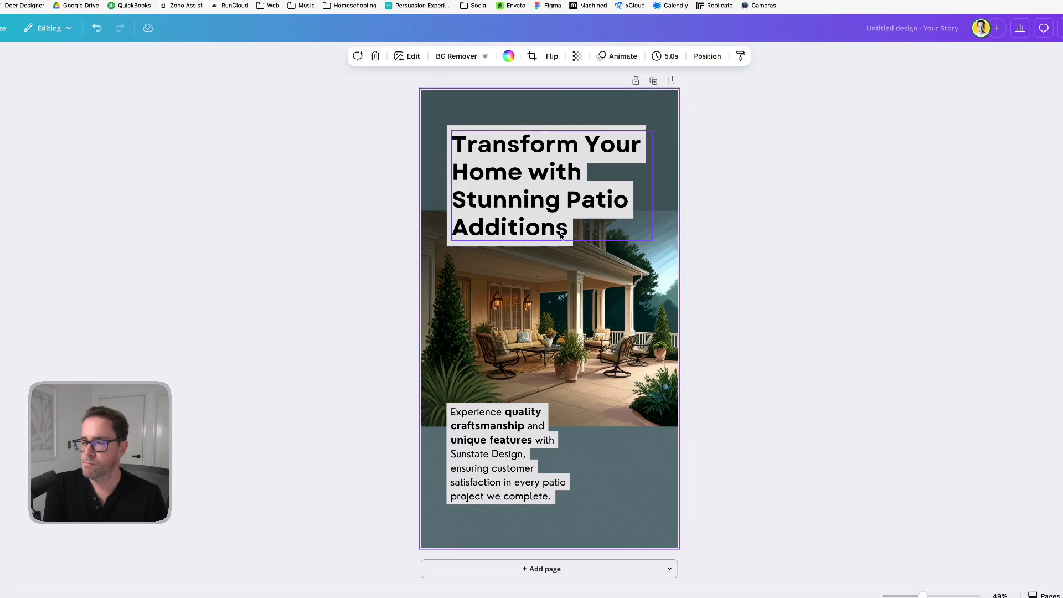
- Play back the single-page patio design, then show its duration timeline and move the playhead further into the clip
left_click(1043, 594)
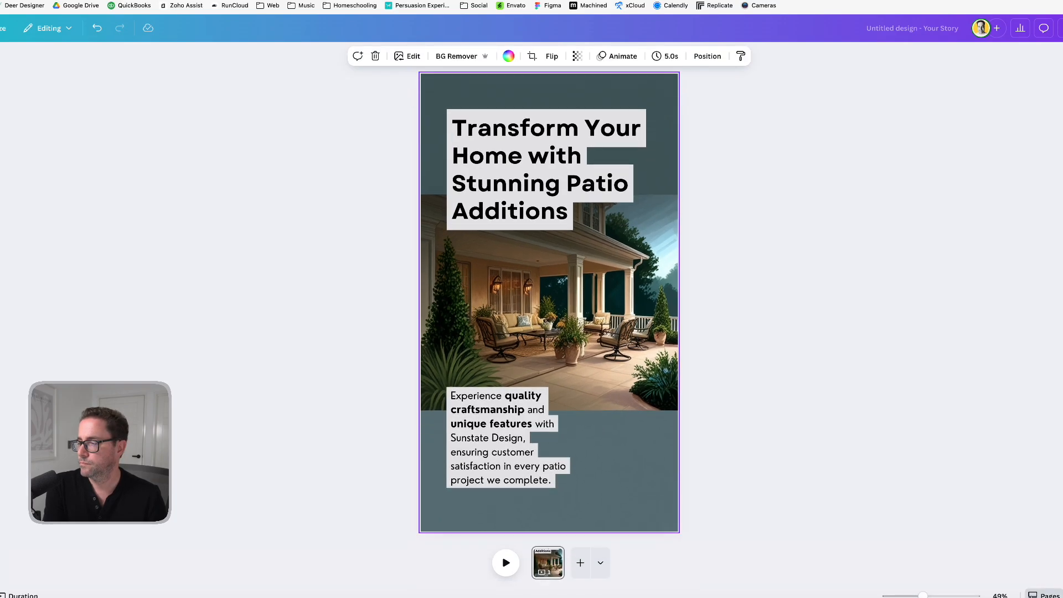
left_click(505, 563)
left_click(505, 563)
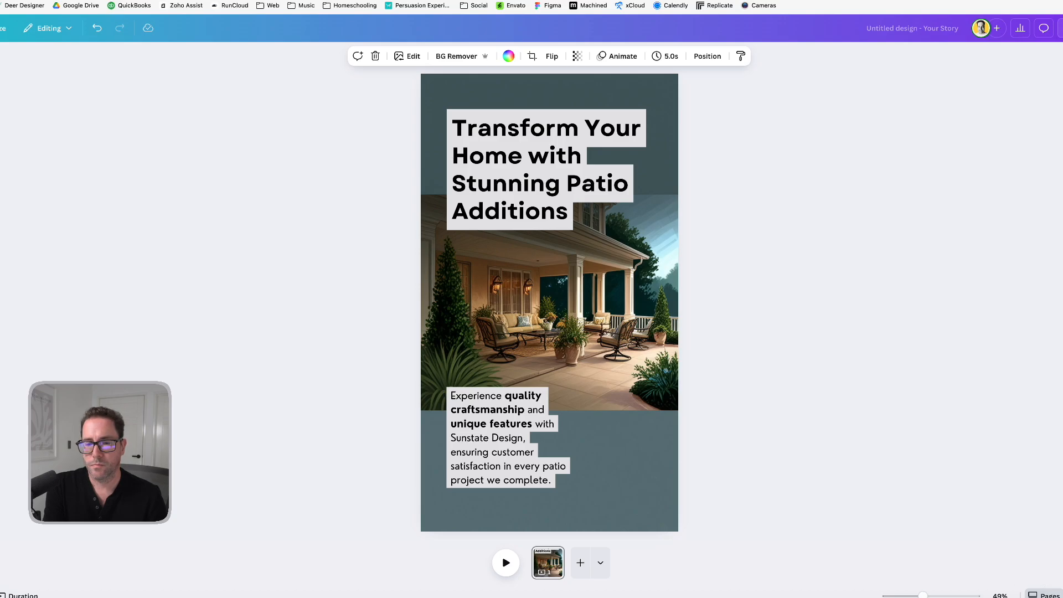
left_click(21, 595)
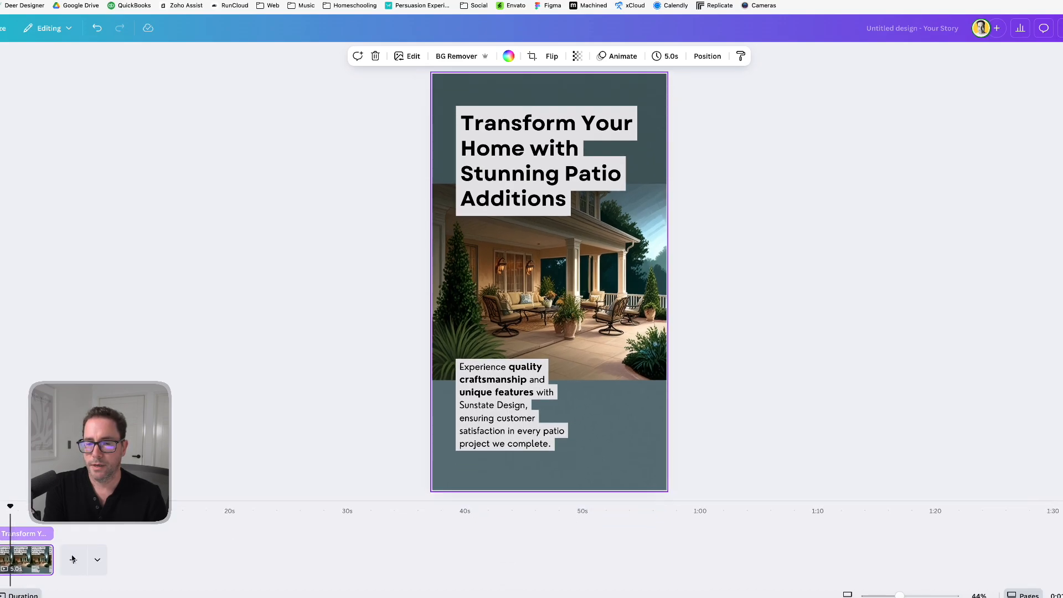
mouse_move(10, 506)
left_mouse_down()
mouse_move(24, 499)
mouse_move(28, 509)
mouse_move(2, 505)
mouse_move(24, 498)
left_mouse_up()
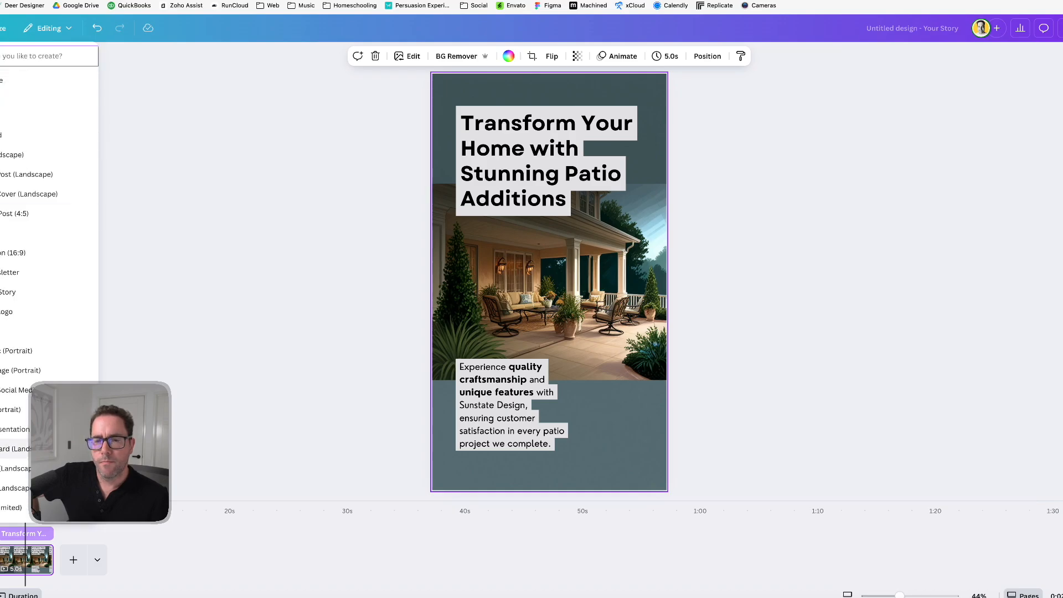
key("Escape")
key("slash")
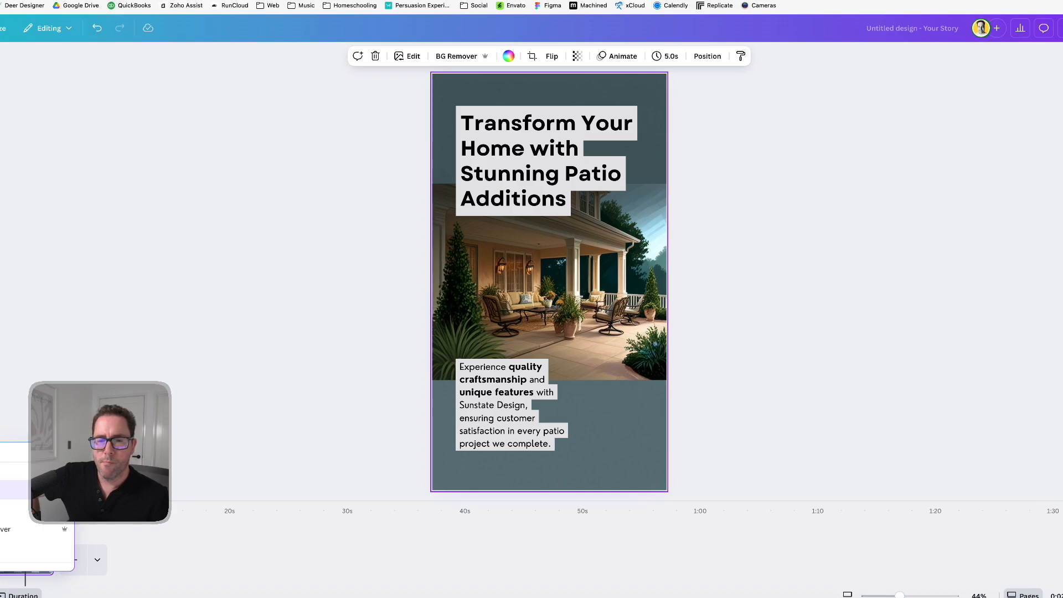
key("Escape")
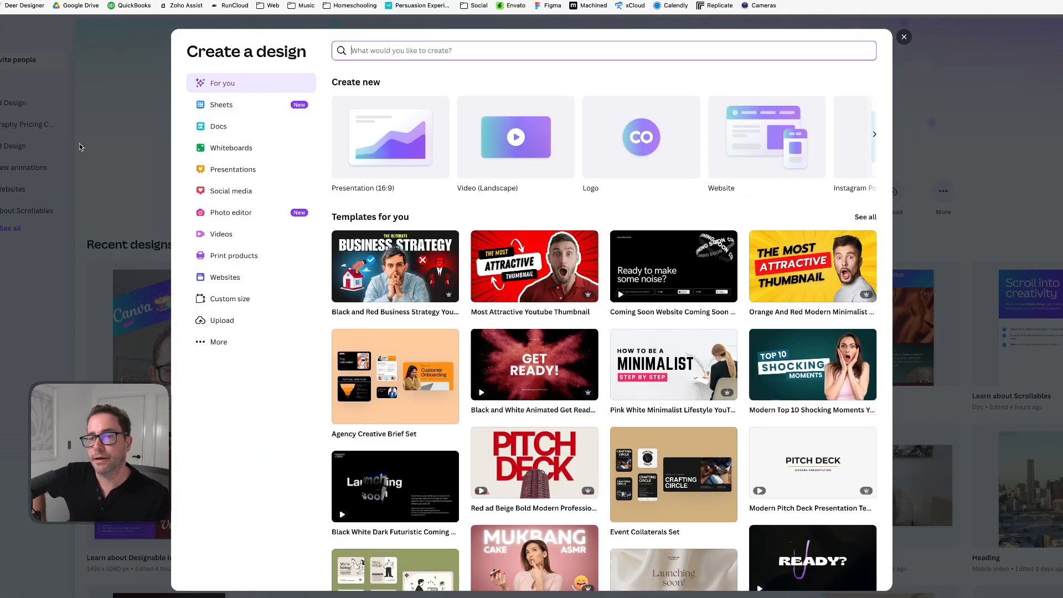
- Create a new blank Doc from the Docs category of the design types
left_click(81, 147)
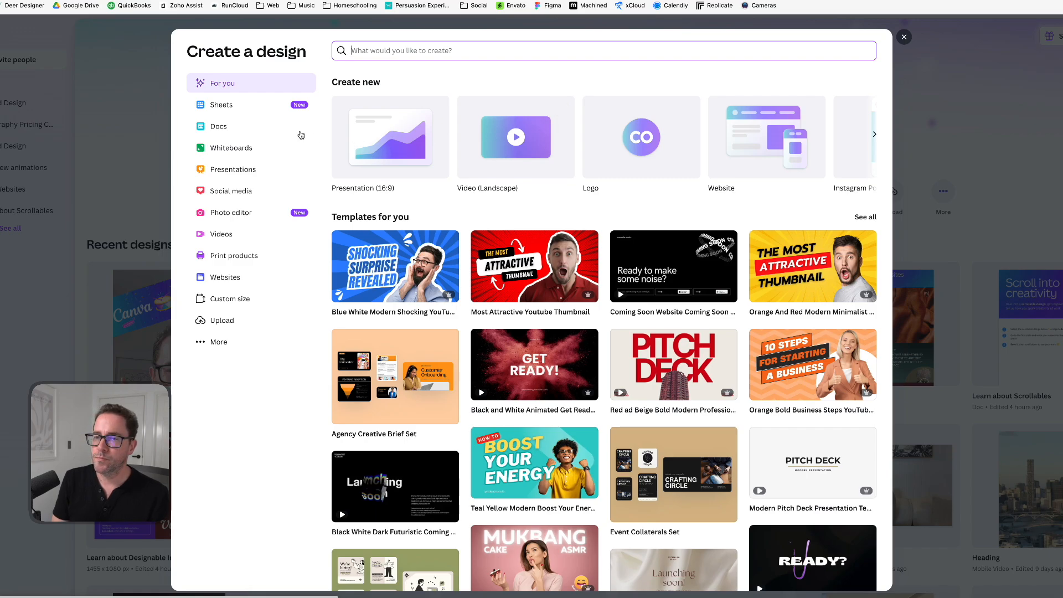
left_click(245, 131)
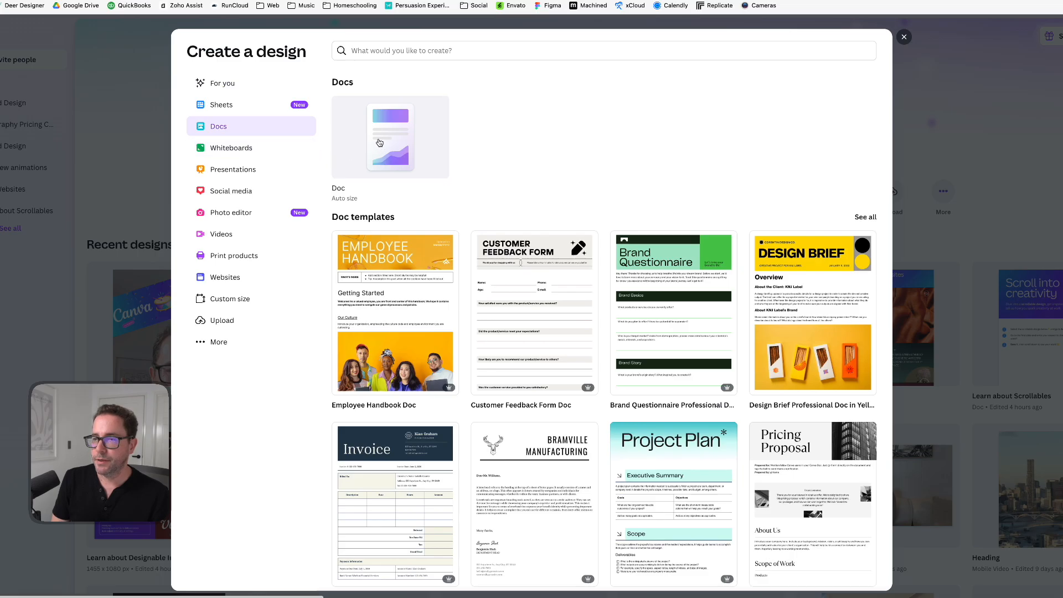
left_click(380, 142)
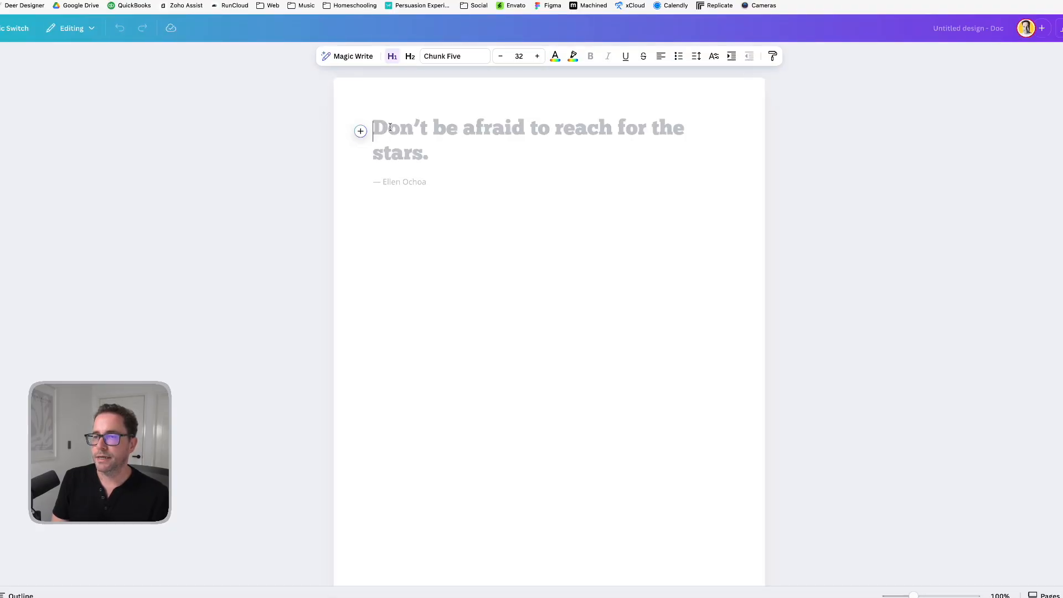
type("Give me")
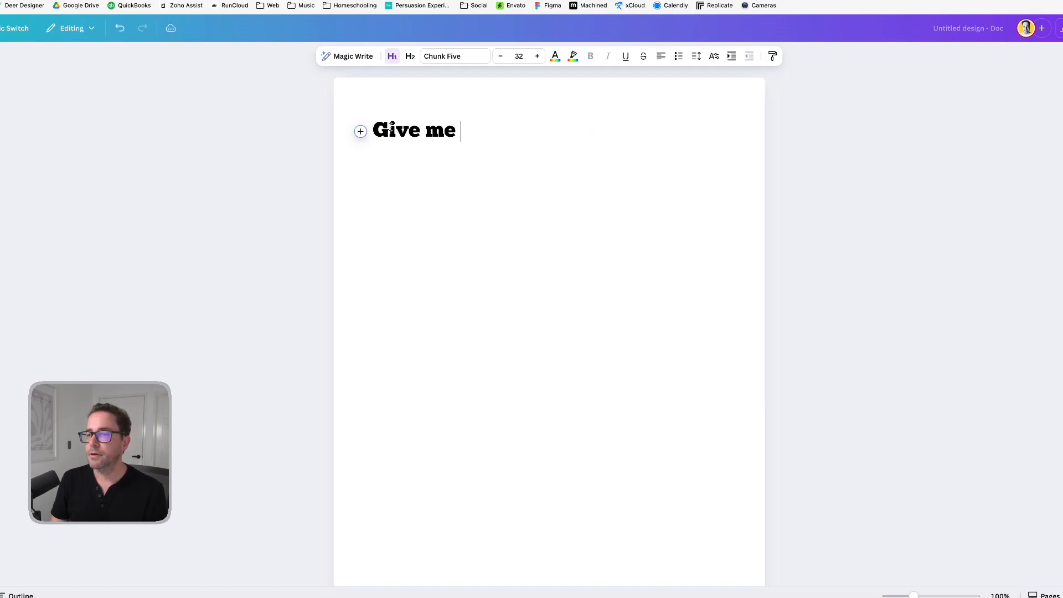
key("ctrl+a")
key("BackSpace")
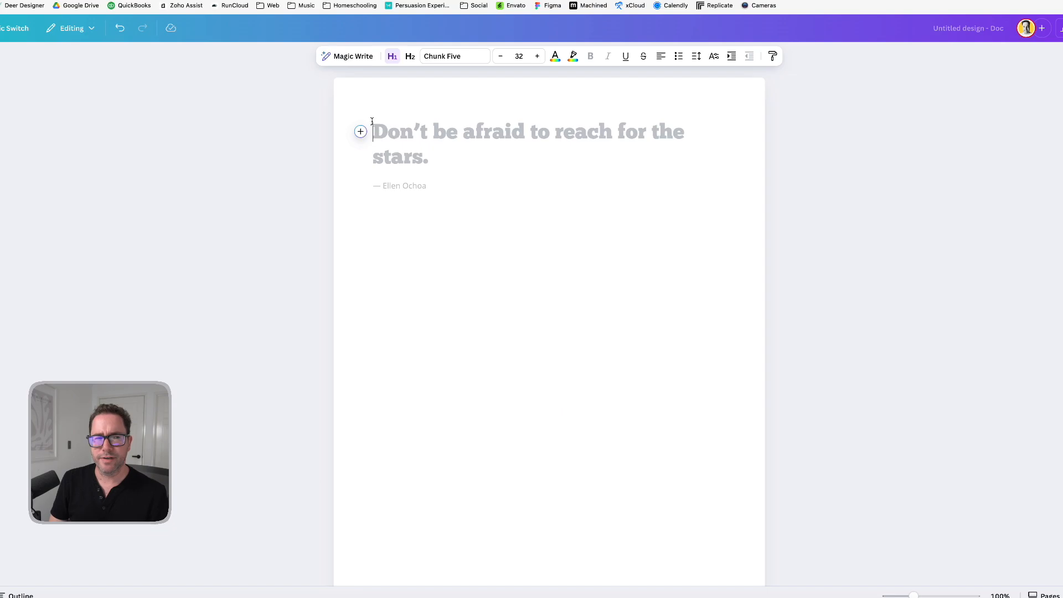
- Have Magic Write generate from "Give me some script ideas for a 30 second facebook reel for Sunstate Design" and insert the result into the doc
left_click(337, 58)
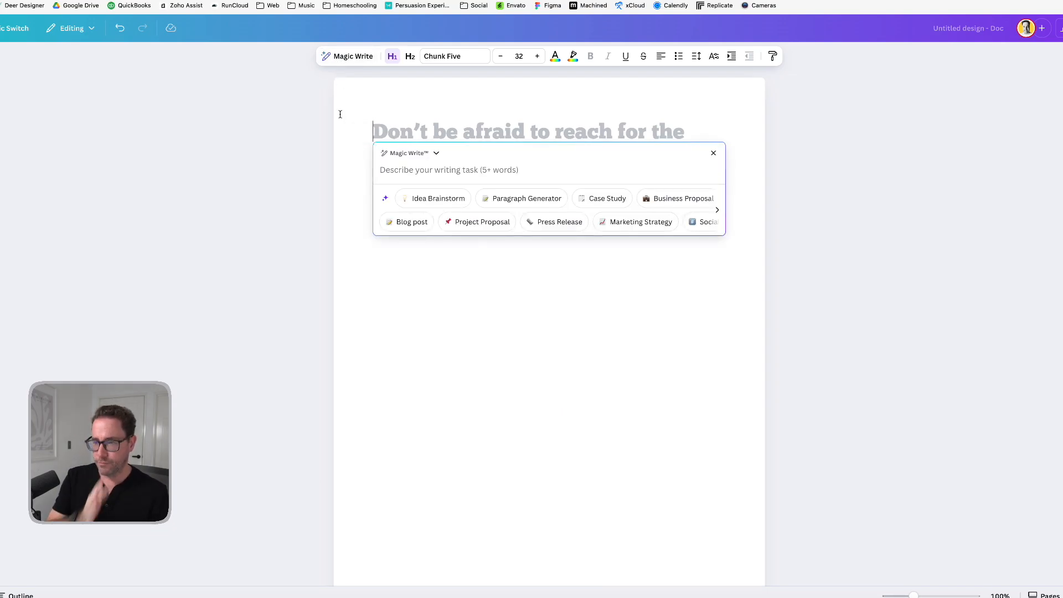
type("Give me some s")
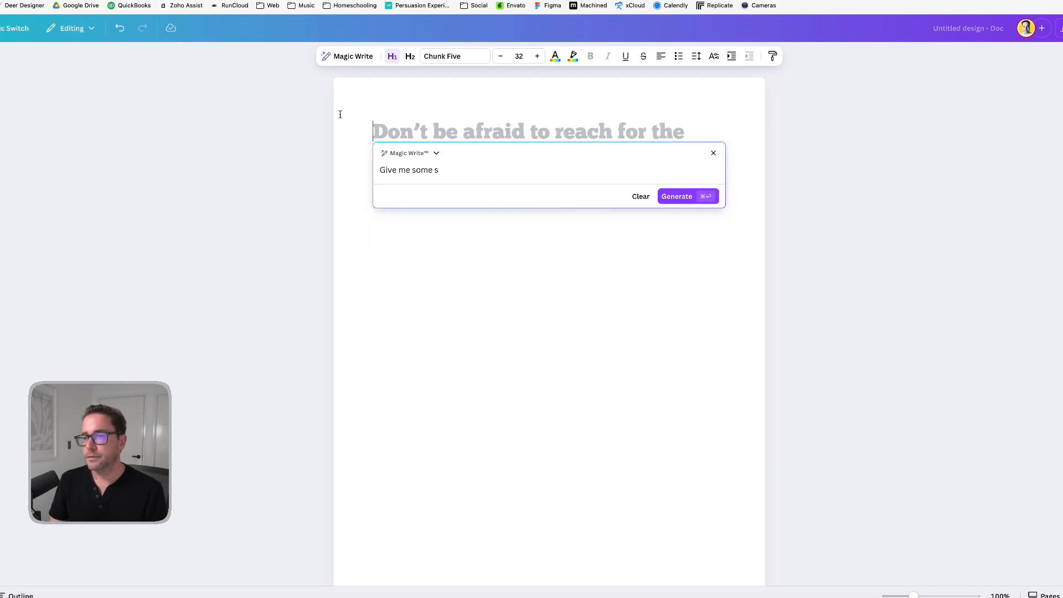
type("cript idae")
key("BackSpace")
type("daes")
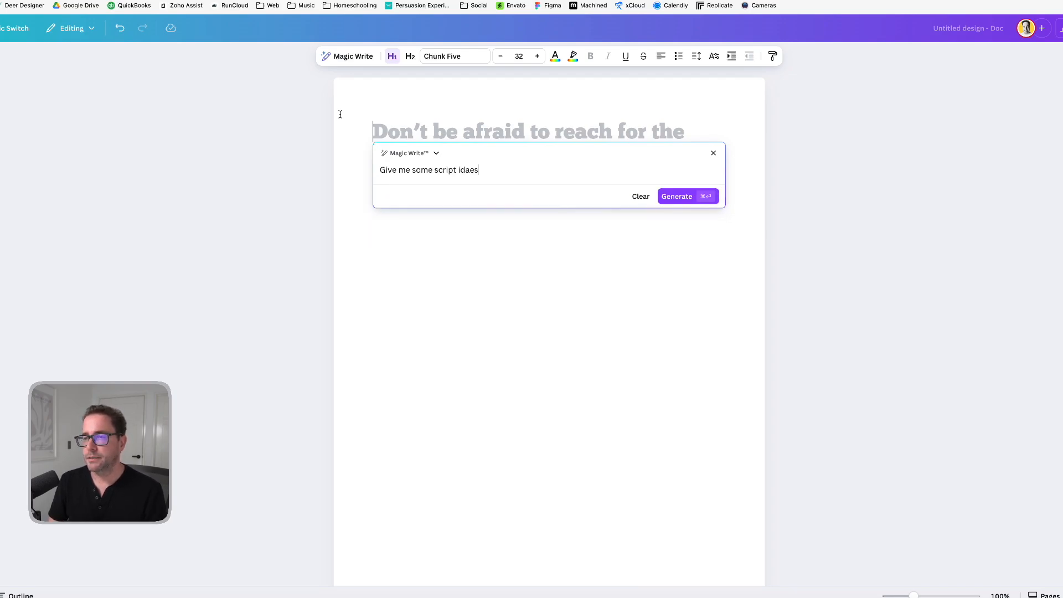
key("BackSpace")
key("BackSpace")
key("BackSpace")
type("eas for a ")
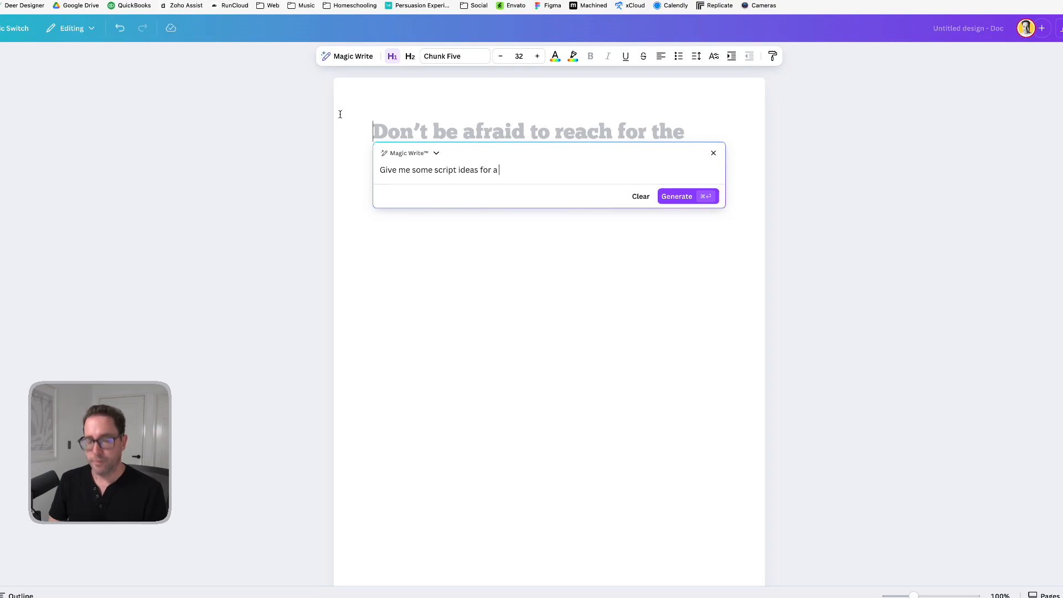
type("30 second f")
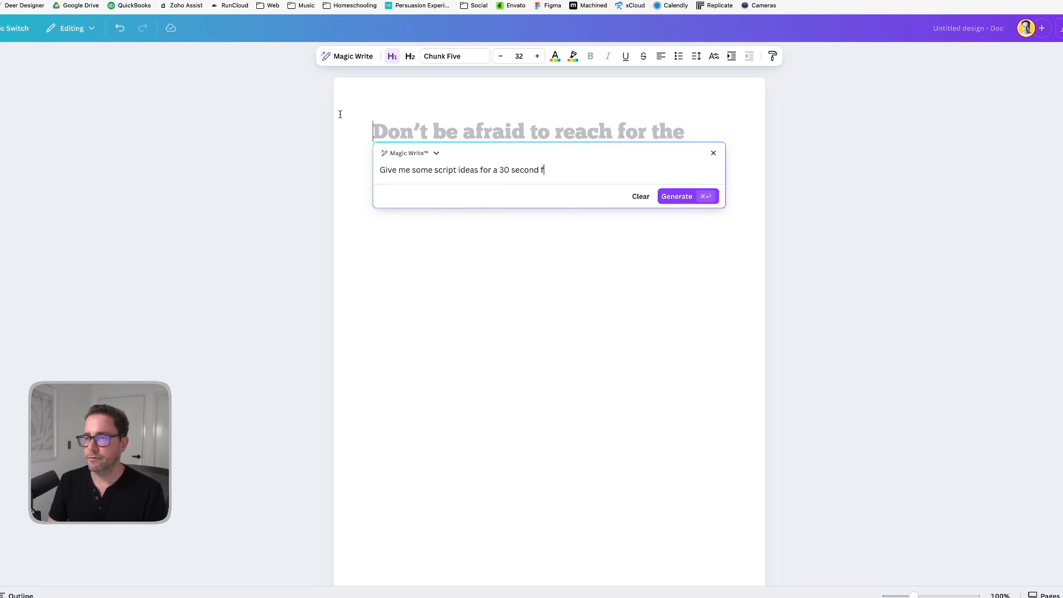
type("acebook reel ")
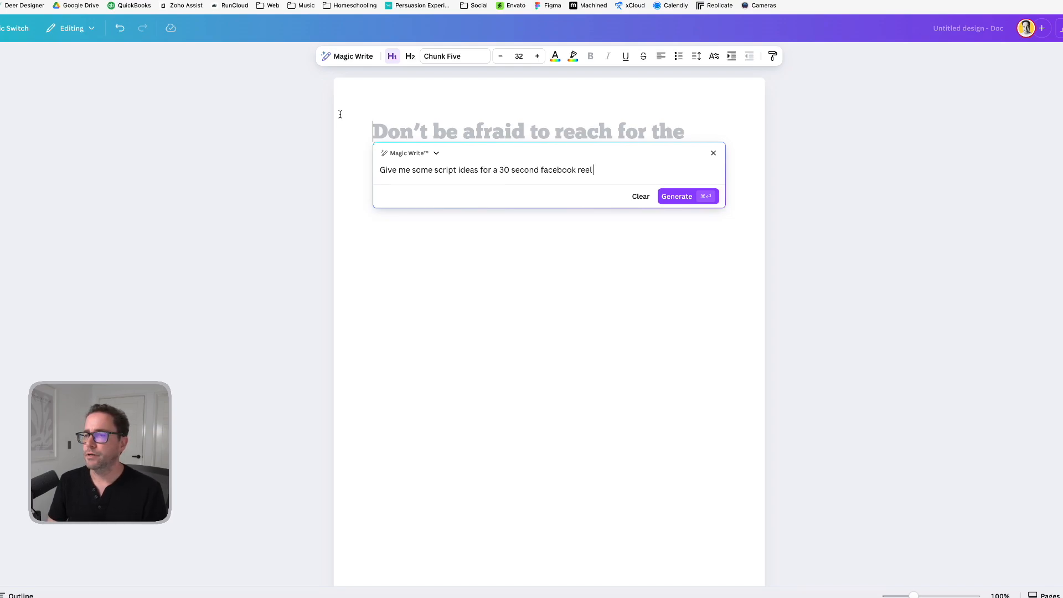
type("for Sunstate D")
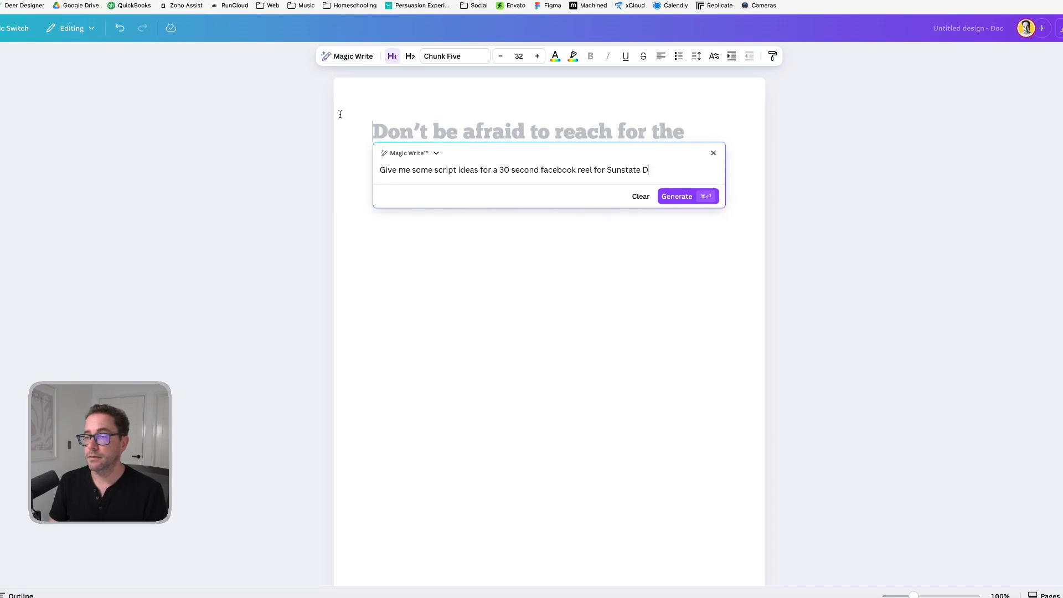
type("esign")
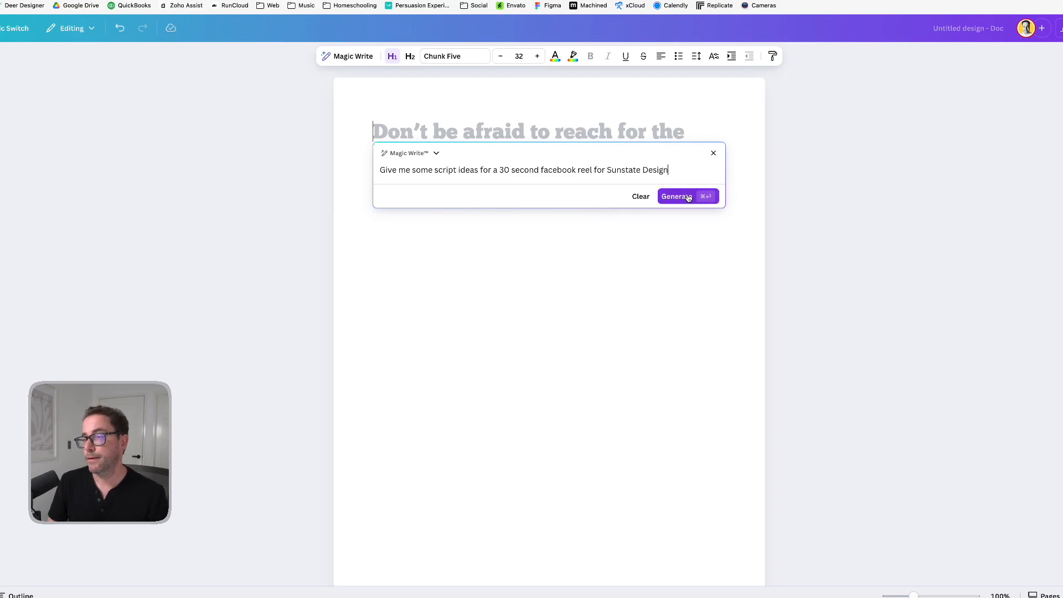
left_click(677, 197)
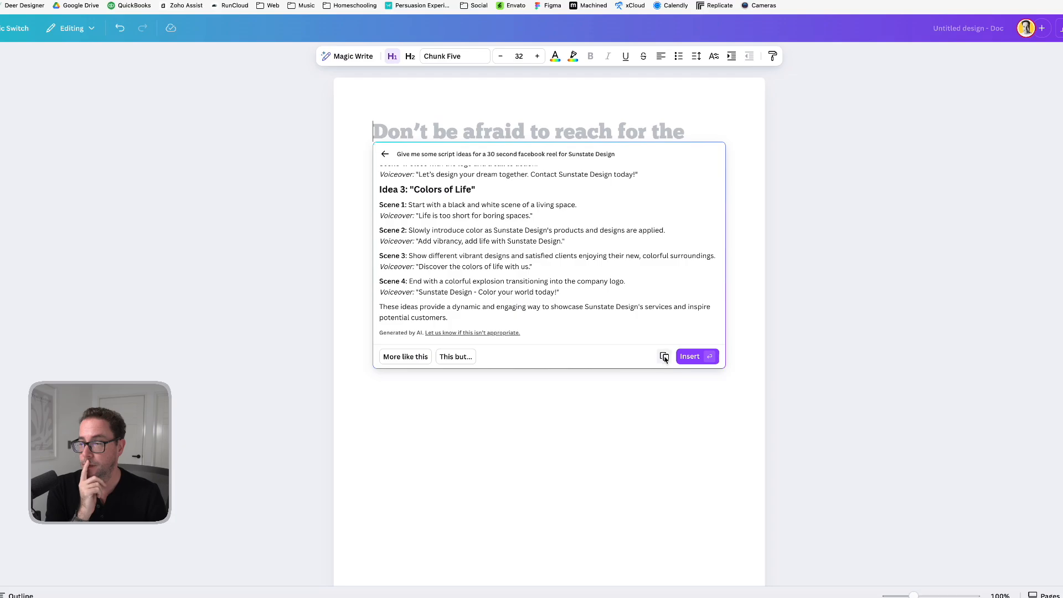
left_click(689, 356)
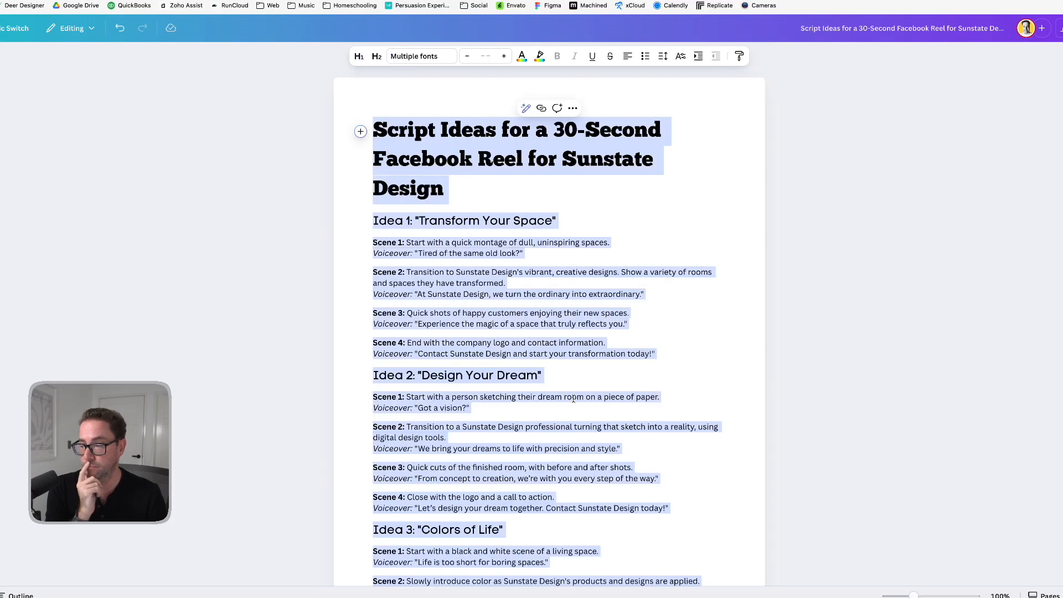
- Read through all three generated script ideas to the end of the doc
left_click(530, 284)
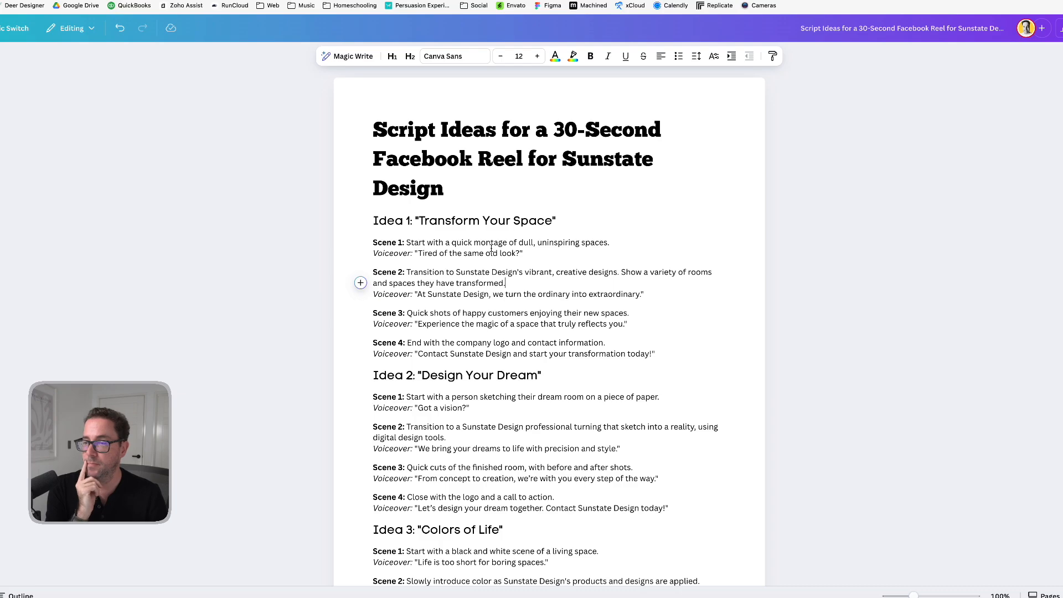
scroll(482, 244, "down", 1)
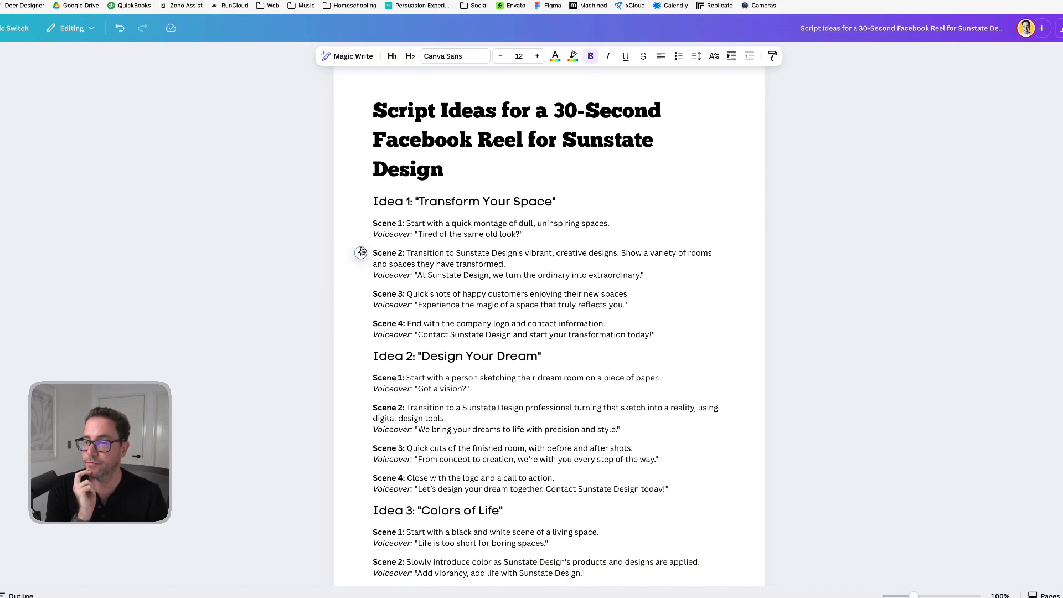
left_click(389, 226)
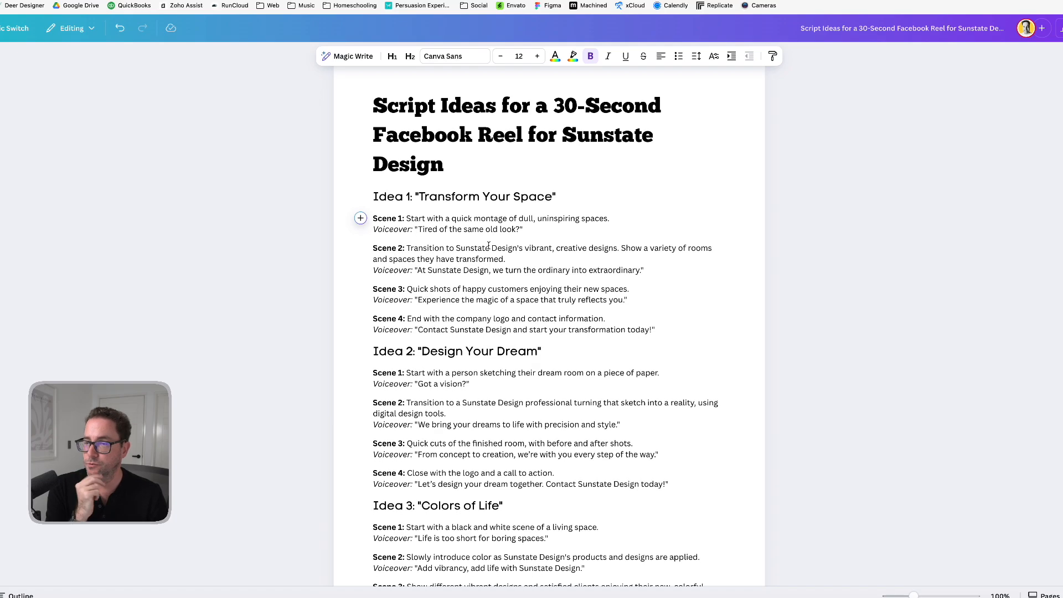
scroll(453, 251, "down", 5)
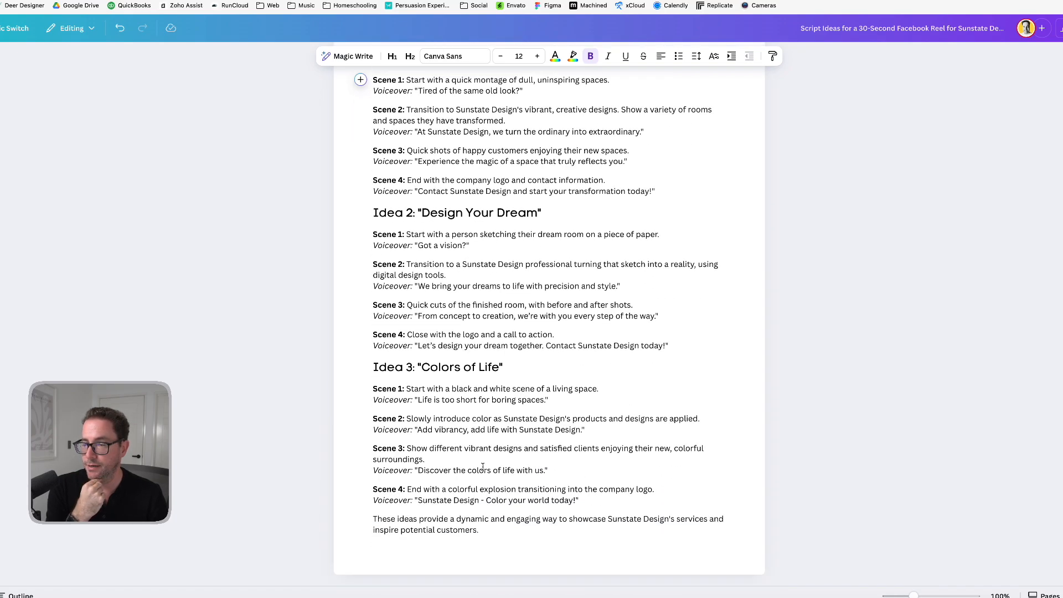
left_click(609, 567)
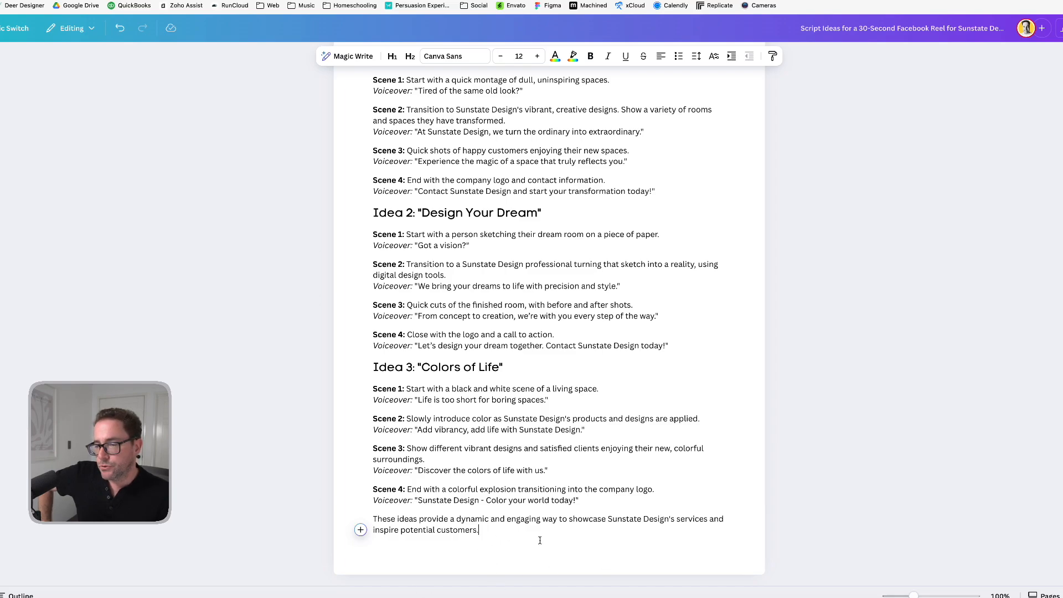
- Open Magic Switch's Transform option for the script ideas doc and bring up the suggested output formats
left_click(17, 30)
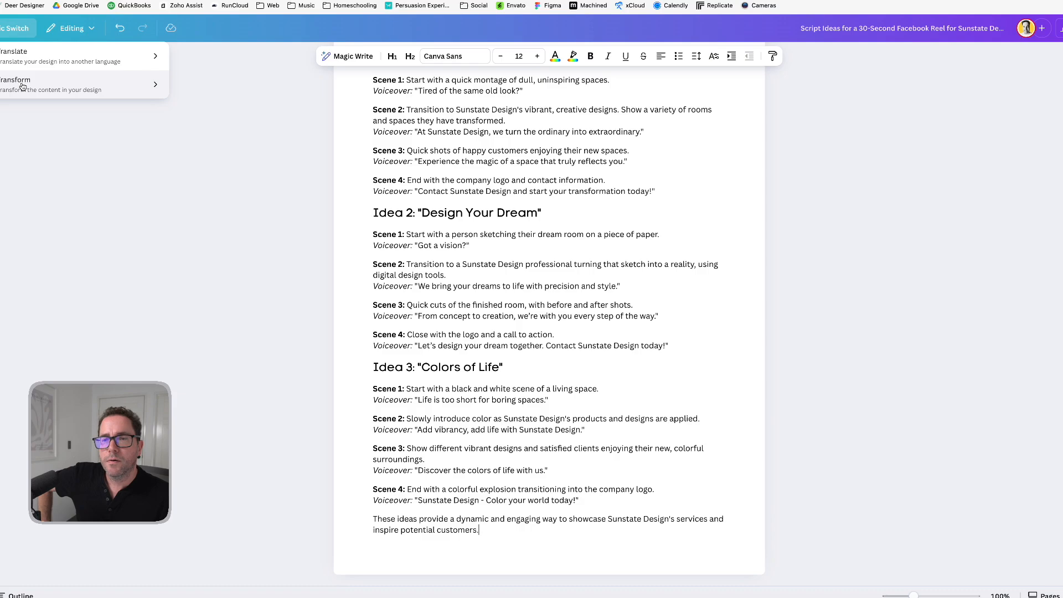
left_click(23, 85)
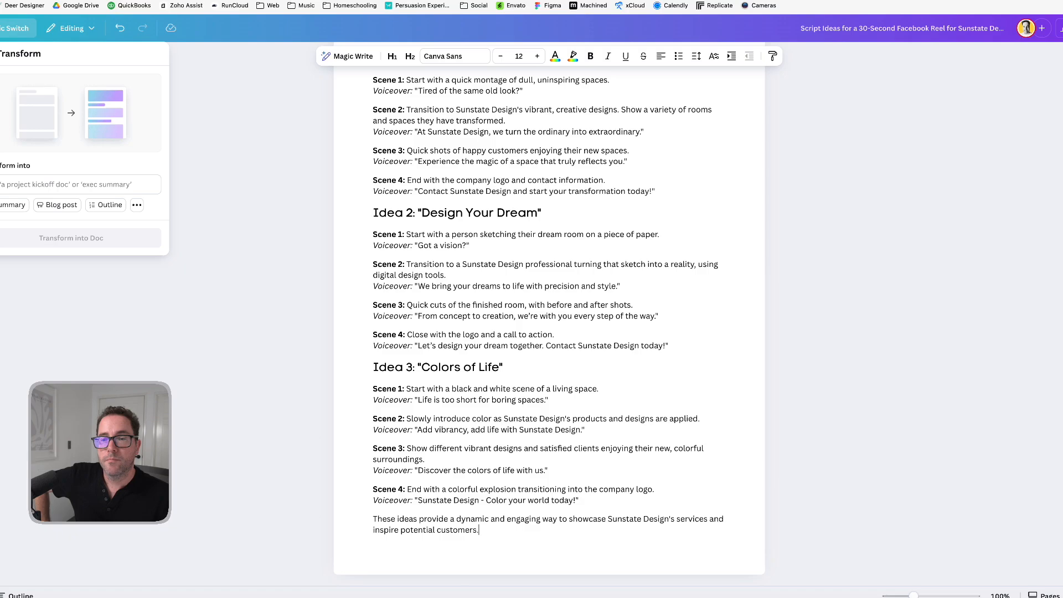
left_click(5, 186)
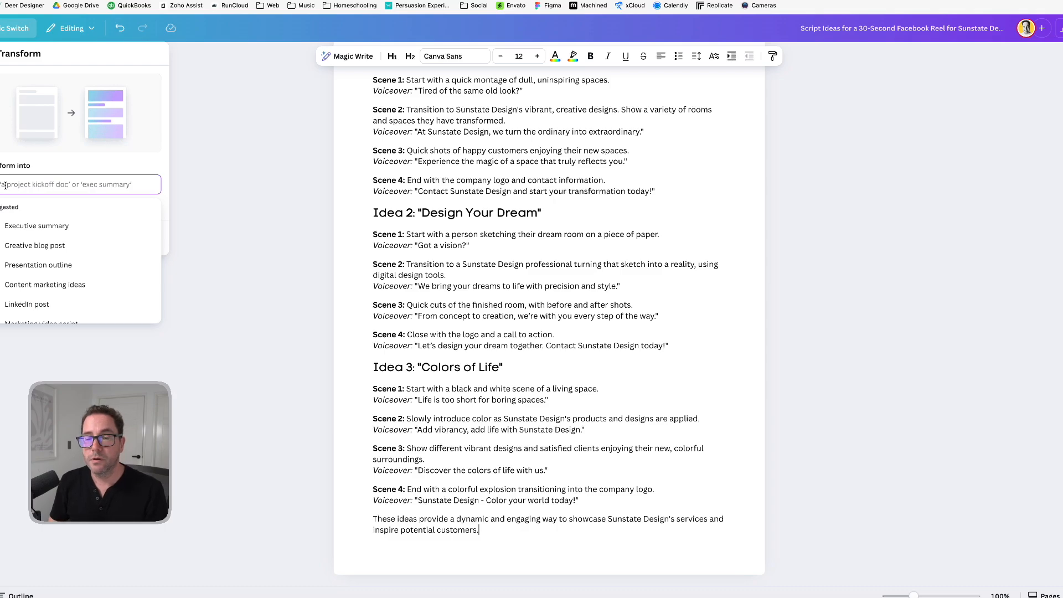
type("ree")
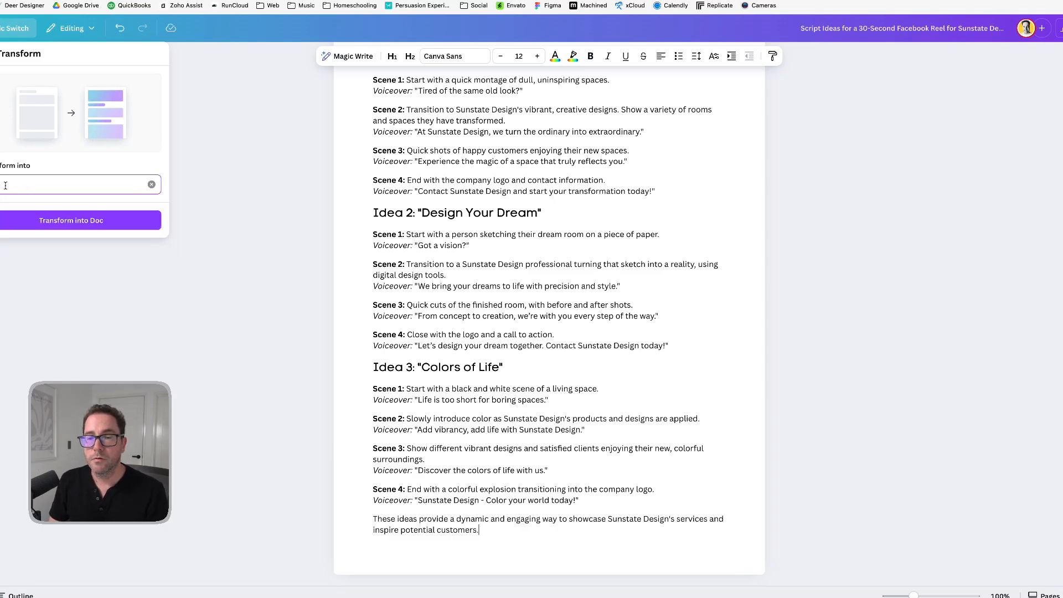
key("BackSpace")
key("BackSpace")
key("BackSpace")
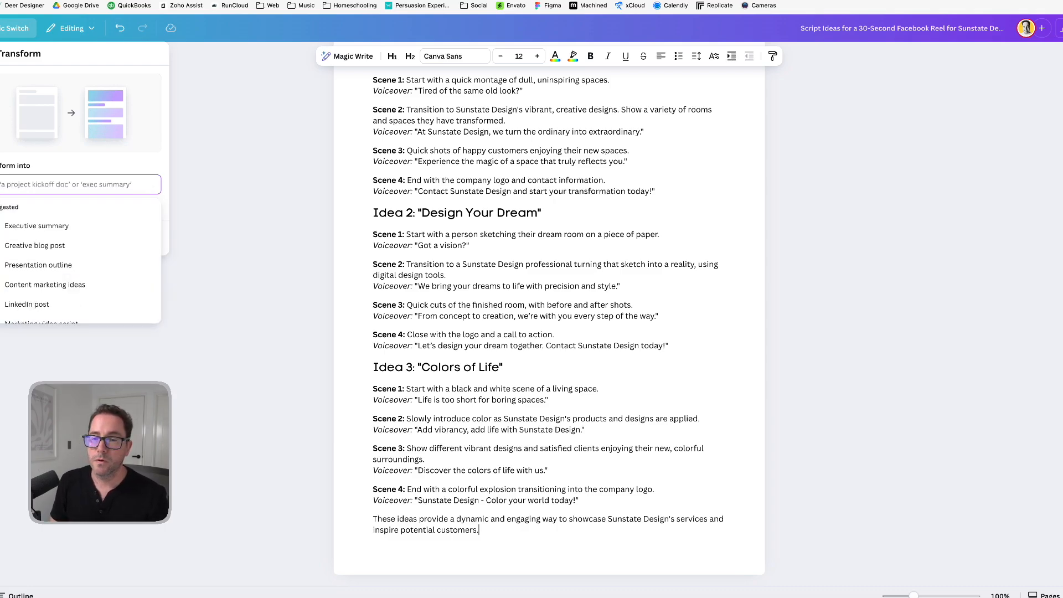
- Choose Marketing video script as the output format and transform the script ideas into a new doc
scroll(39, 266, "down", 4)
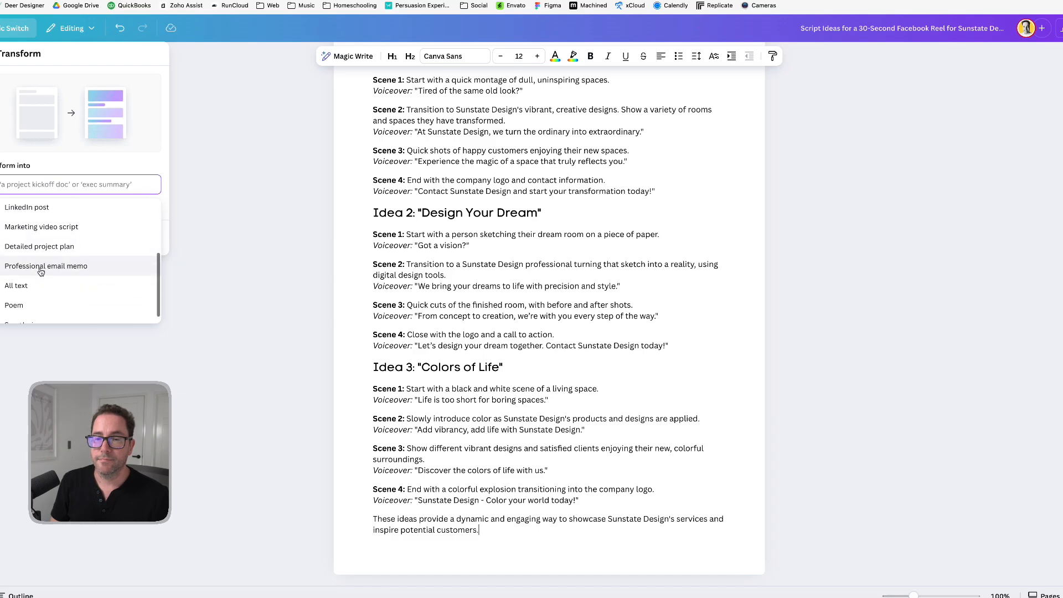
left_click(27, 230)
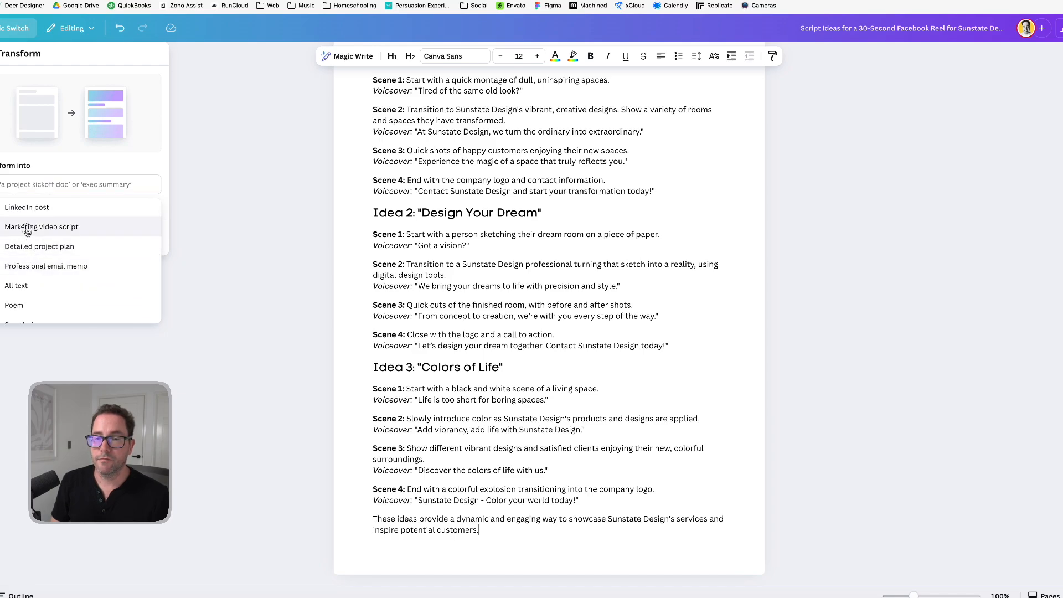
left_click(63, 220)
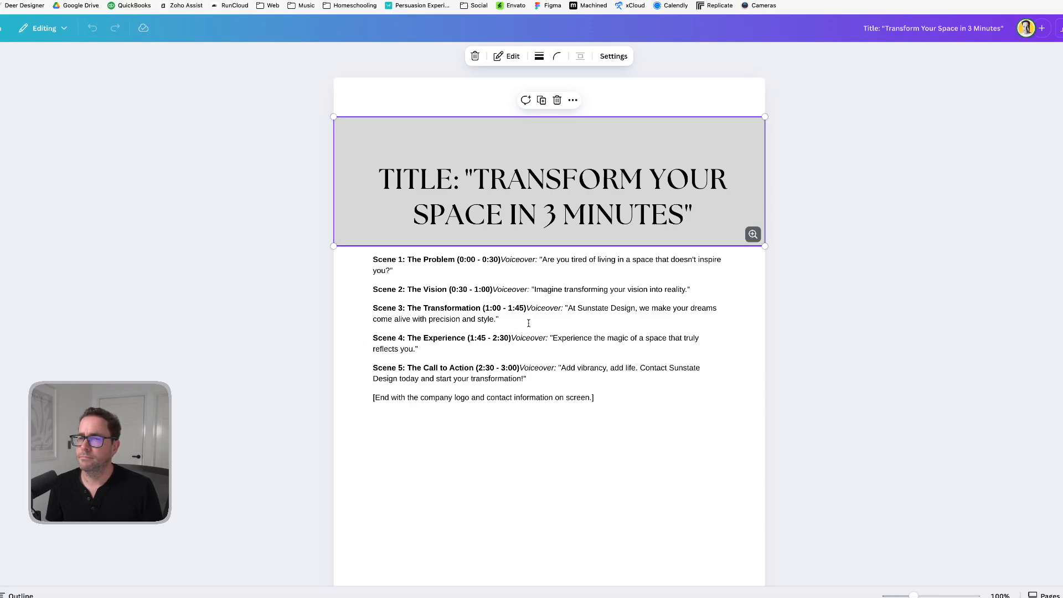
- Review the transformed marketing video script from its title banner down to the closing note
scroll(528, 323, "down", 2)
left_click(602, 524)
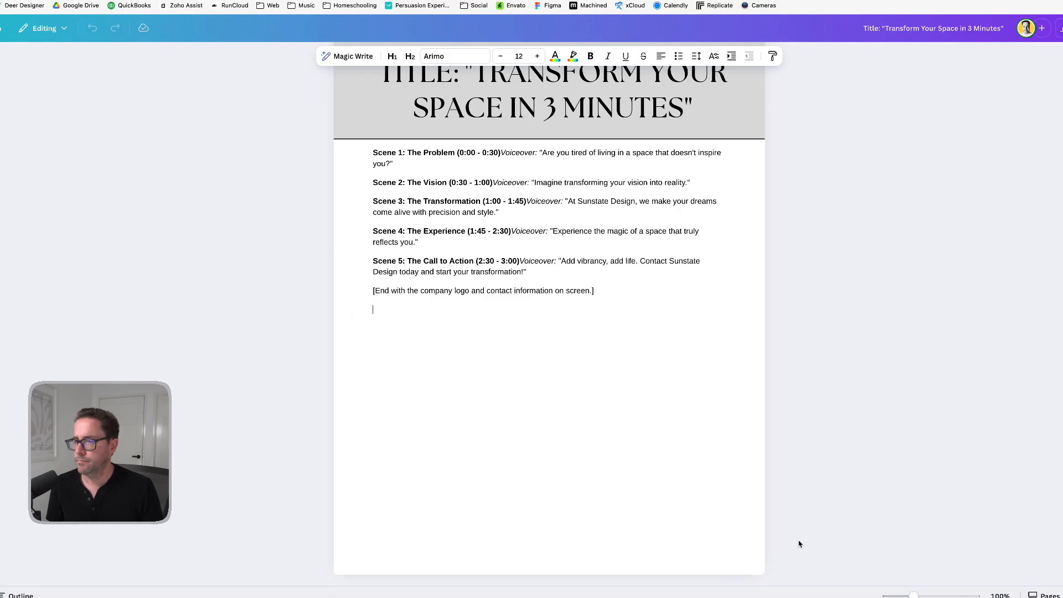
scroll(658, 390, "up", 2)
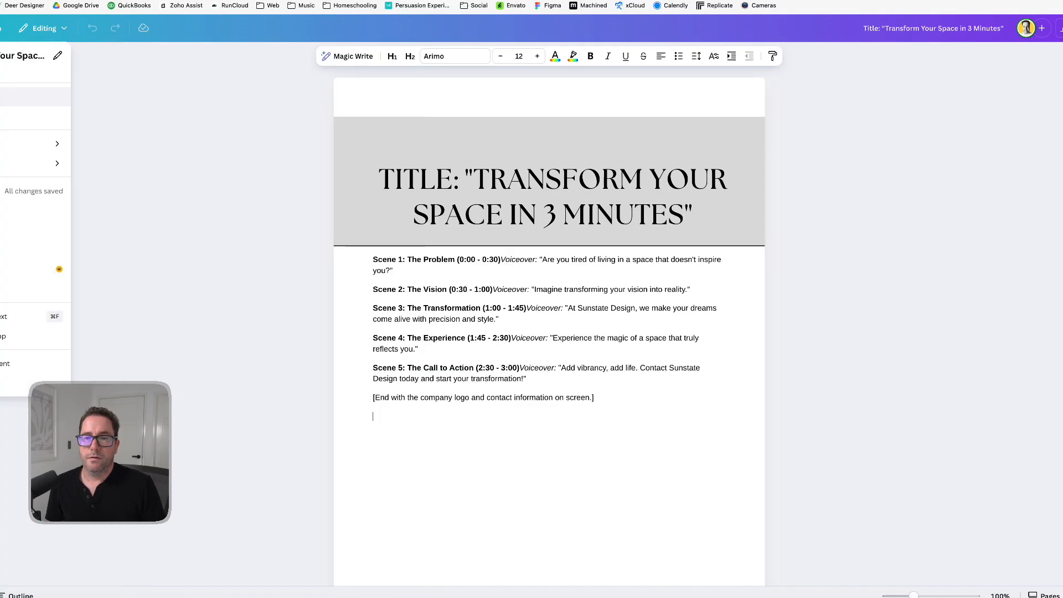
left_click(35, 97)
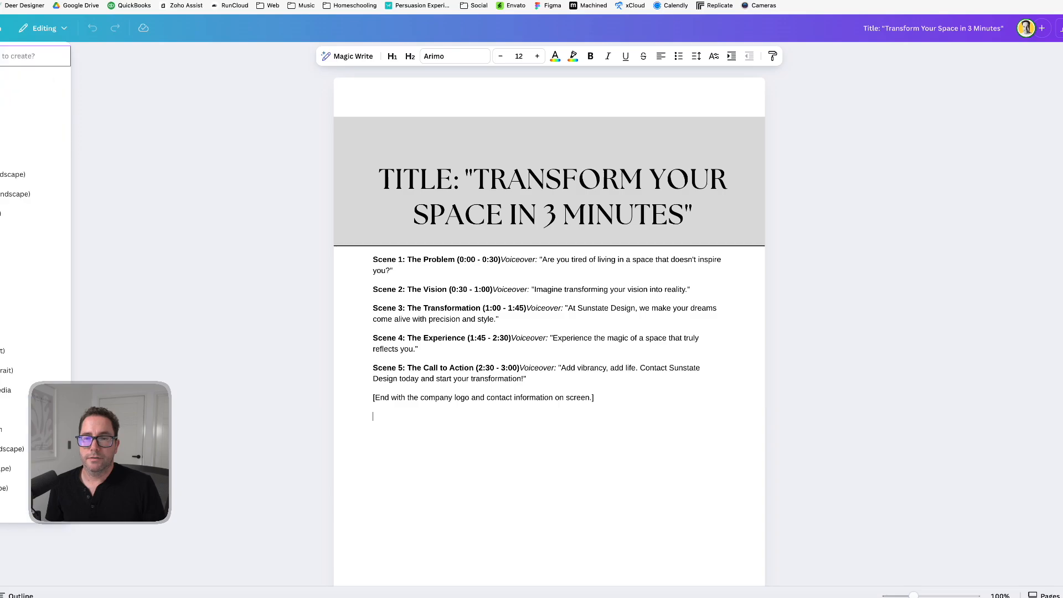
left_click(118, 183)
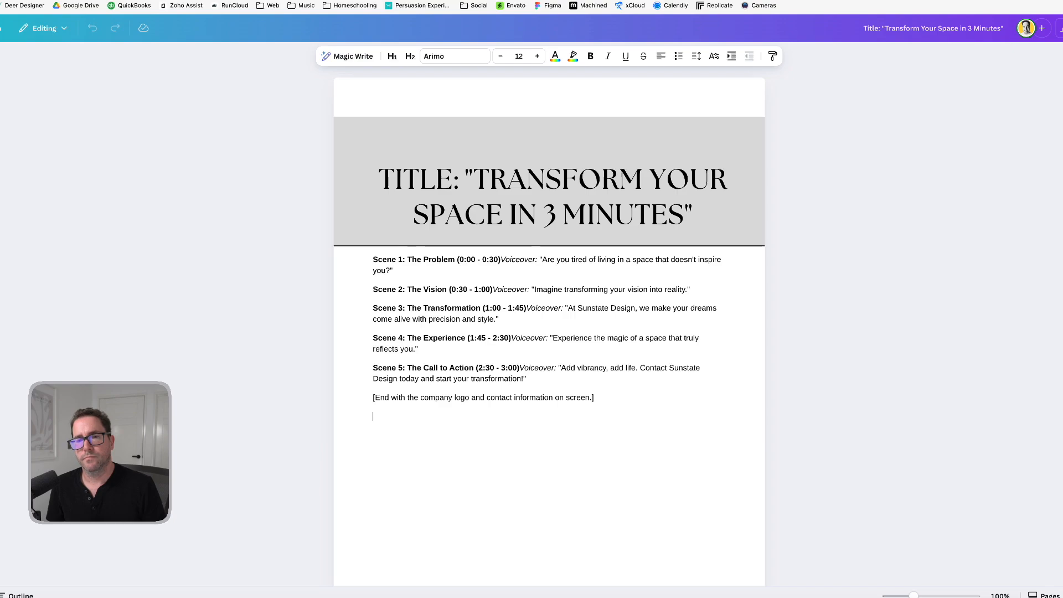
left_click(221, 205)
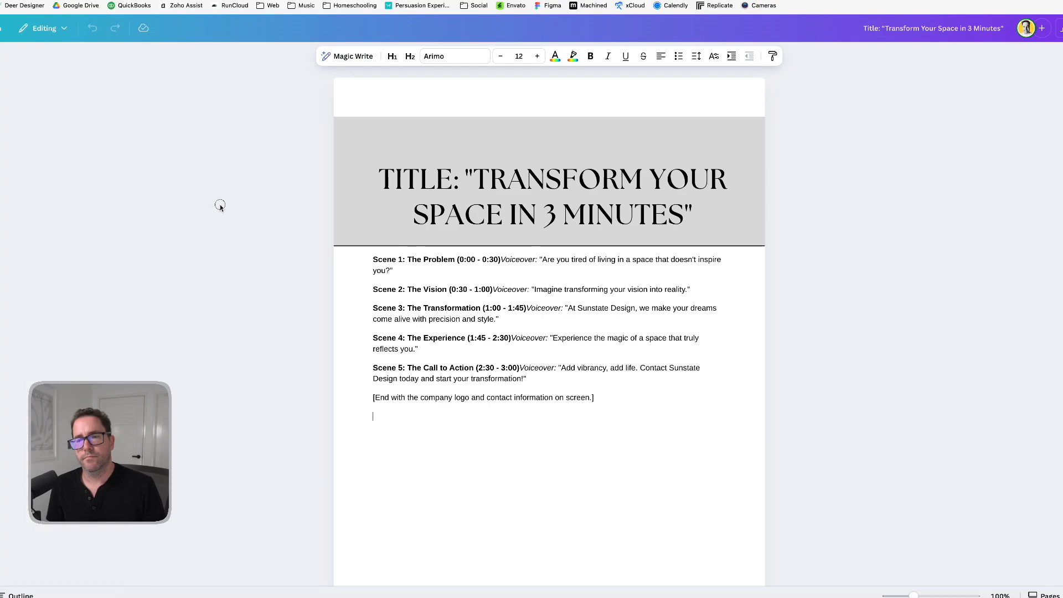